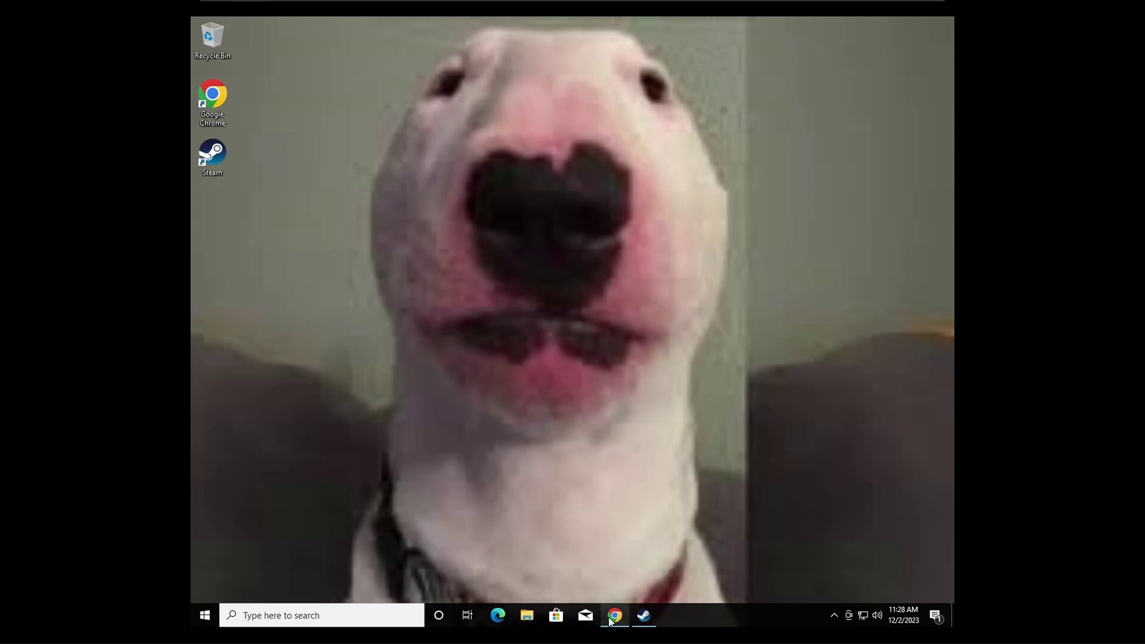
Restore the Thunderstore mods page and use its Get App banner to open the Overwolf app page
{"action": "mouse_move", "coordinate": [615, 615]}
{"action": "left_click", "coordinate": [626, 521]}
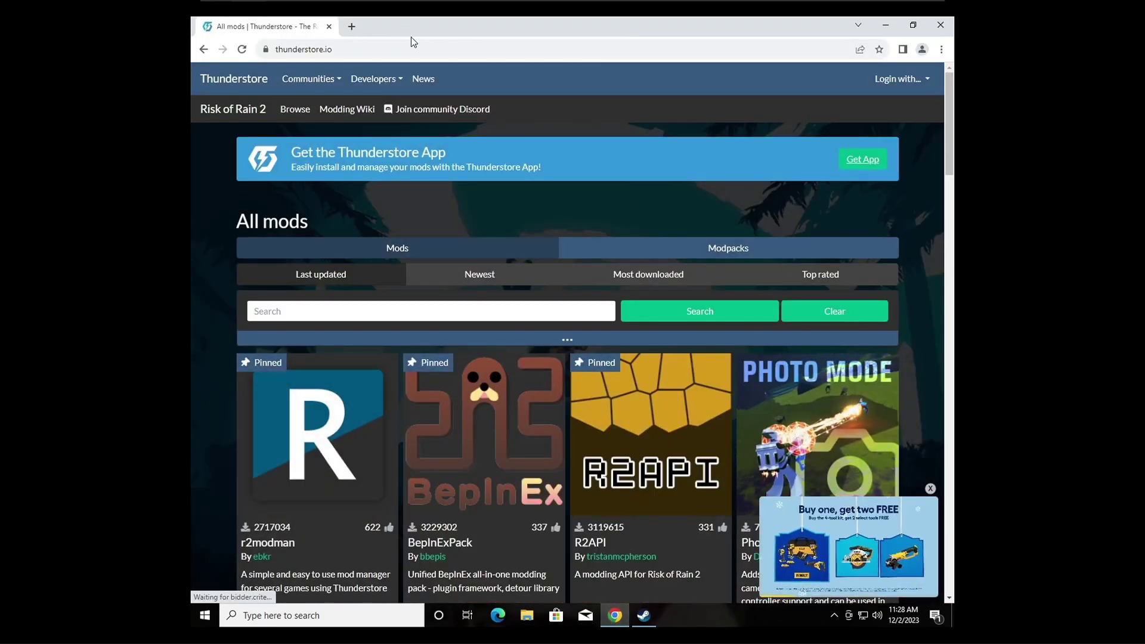
{"action": "left_click", "coordinate": [255, 50]}
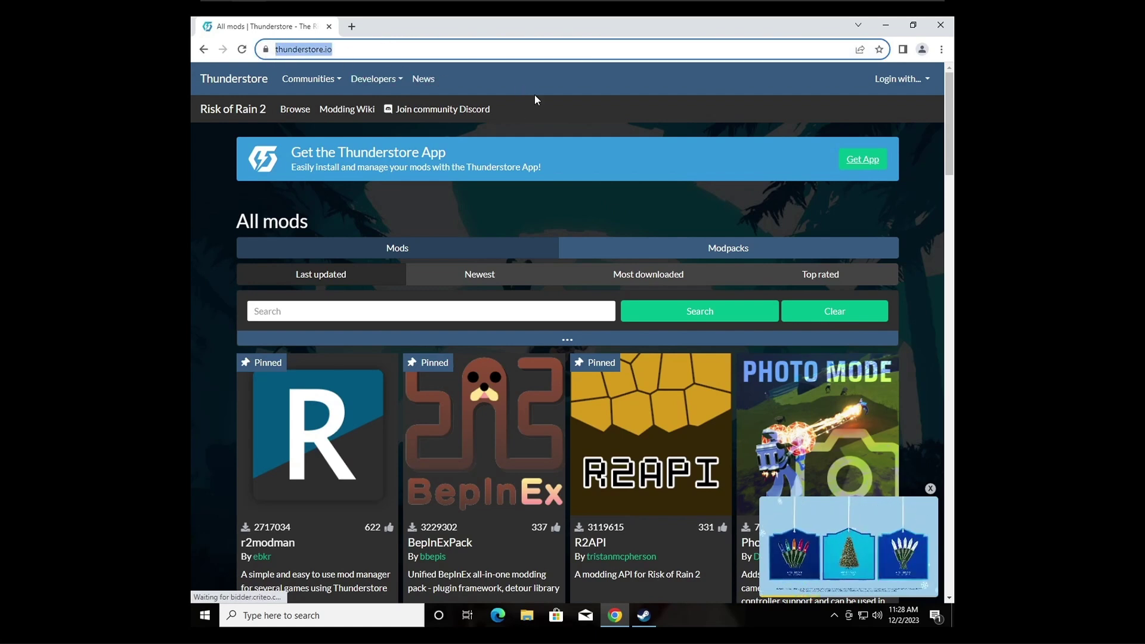
{"action": "left_click", "coordinate": [863, 159]}
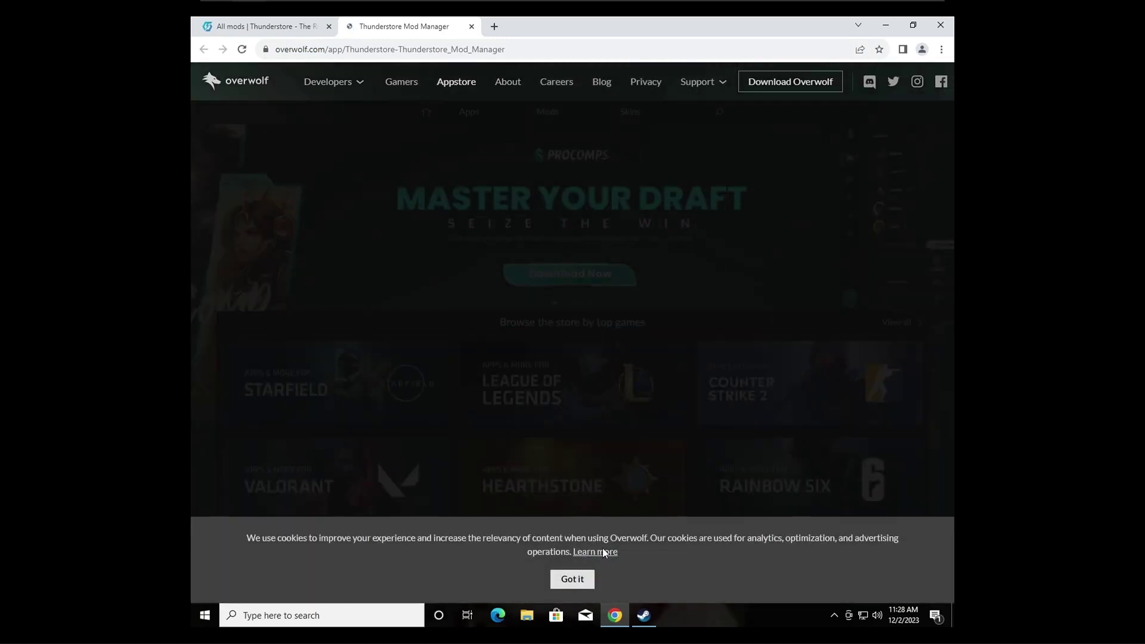
Accept cookies, then download and run the 2.0 MB Thunderstore Mod Manager installer
{"action": "left_click", "coordinate": [574, 578]}
{"action": "left_click", "coordinate": [804, 233]}
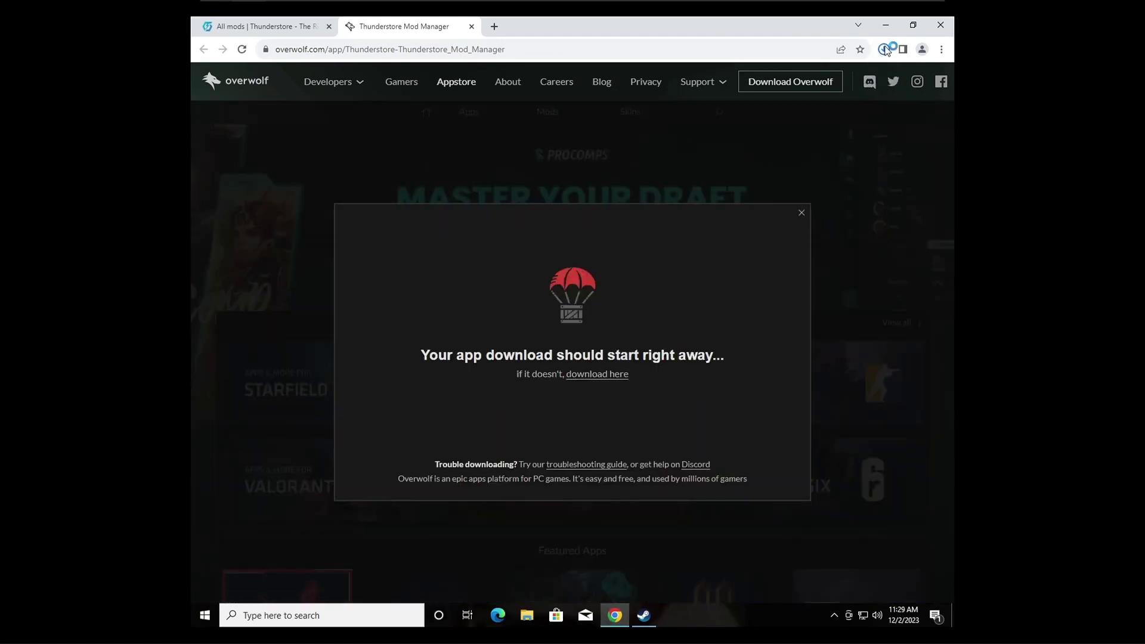
{"action": "left_click", "coordinate": [885, 50]}
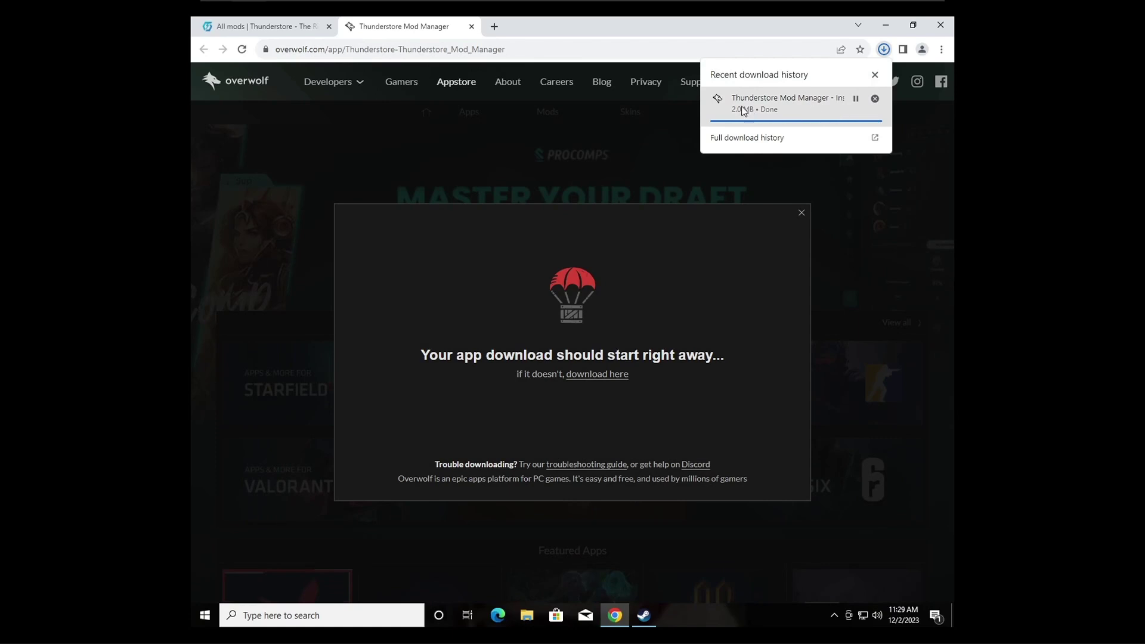
{"action": "left_click", "coordinate": [795, 99]}
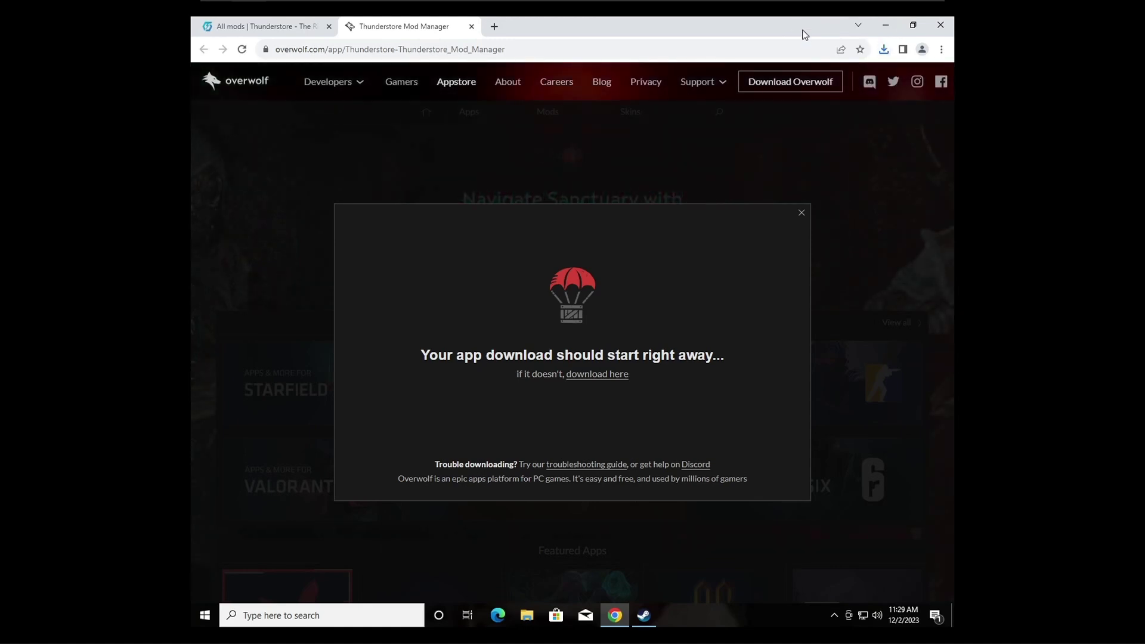
Minimize the browser and bring the installer's Windows permission prompt forward
{"action": "left_click", "coordinate": [880, 50]}
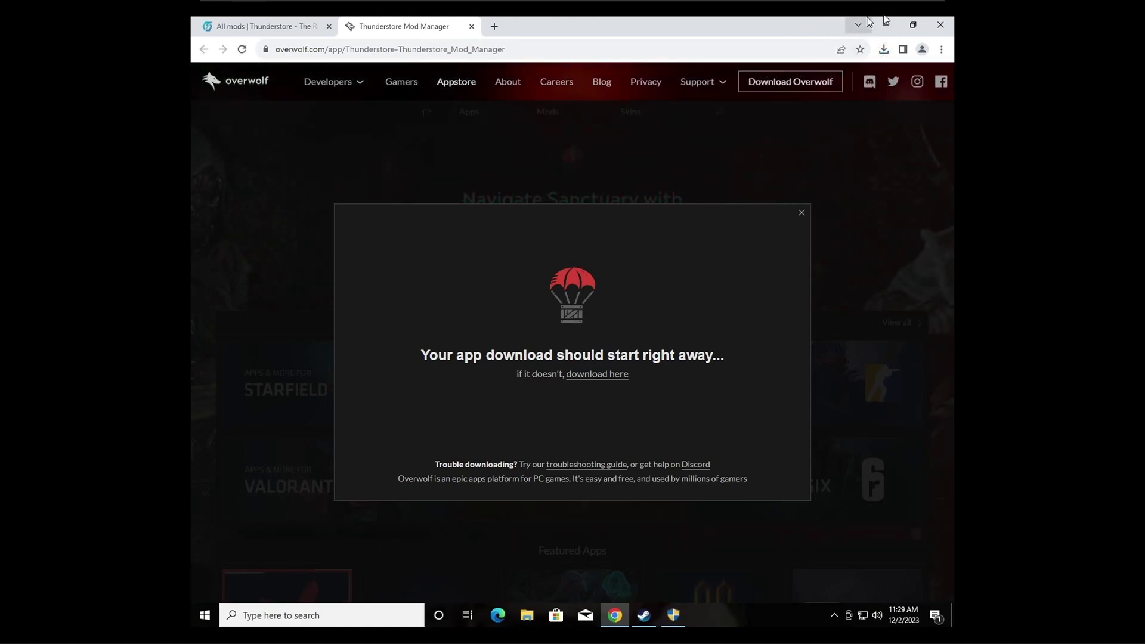
{"action": "left_click", "coordinate": [886, 25]}
{"action": "left_click", "coordinate": [678, 614]}
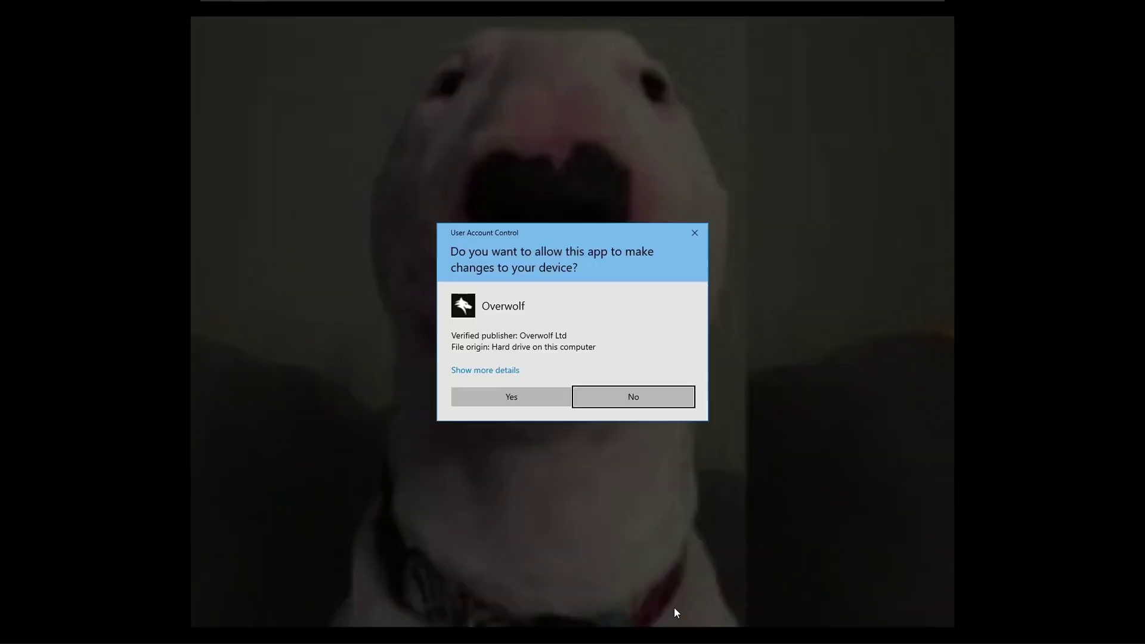
Allow the installer, accept the terms, skip the Control app, then launch Thunderstore Mod Manager 1.34.0
{"action": "left_click", "coordinate": [485, 396]}
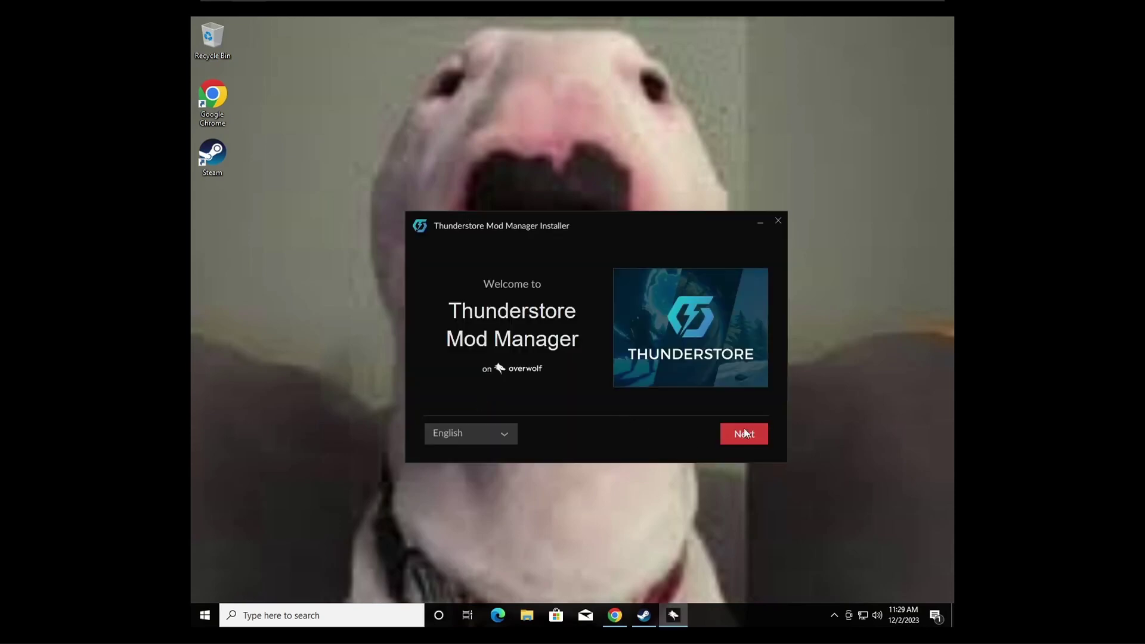
{"action": "left_click", "coordinate": [759, 433]}
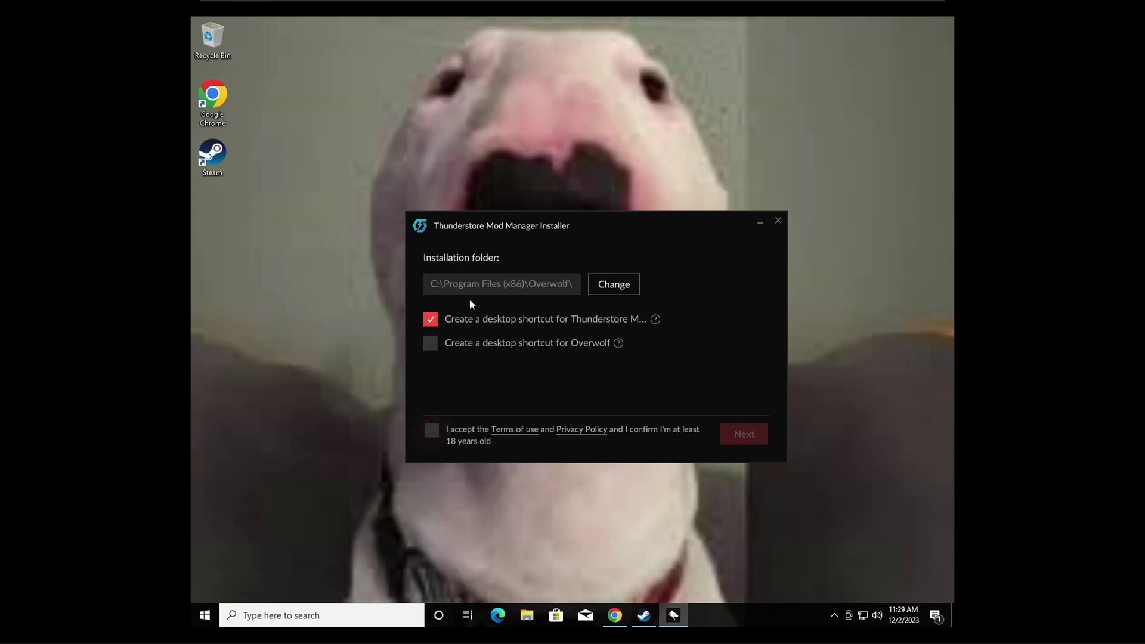
{"action": "mouse_move", "coordinate": [655, 320]}
{"action": "left_click", "coordinate": [430, 427]}
{"action": "left_click", "coordinate": [744, 435]}
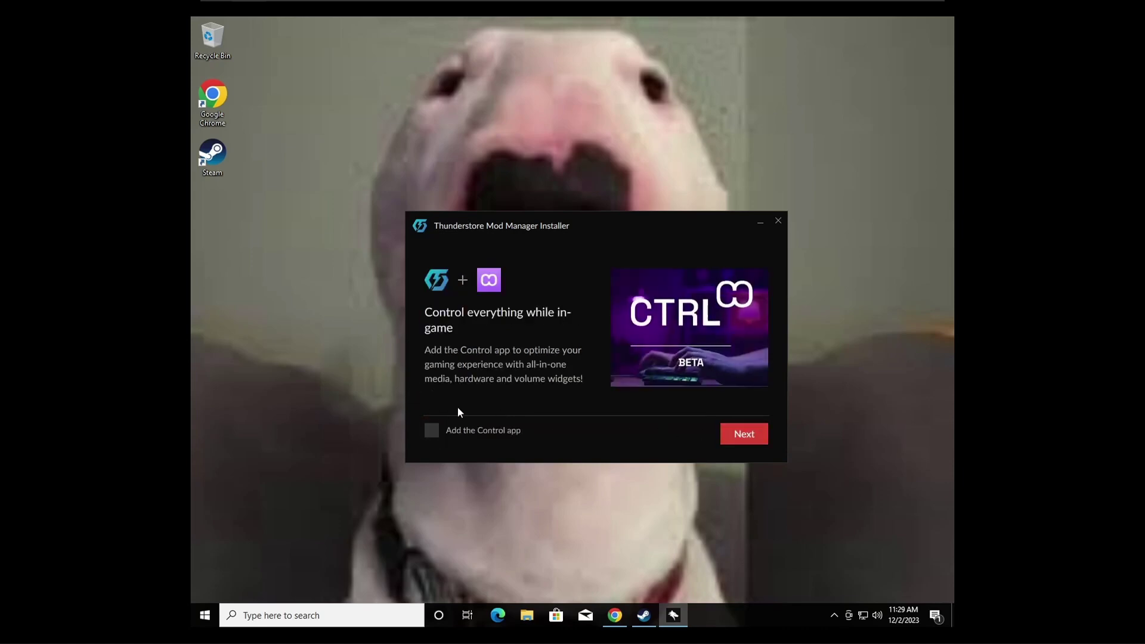
{"action": "left_click", "coordinate": [738, 439]}
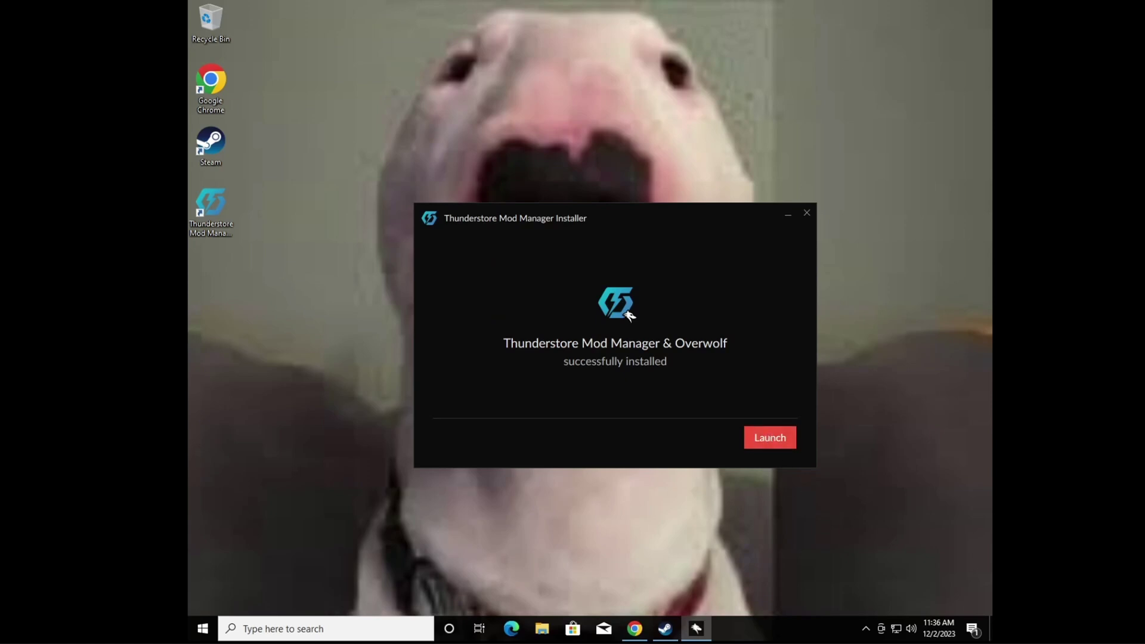
{"action": "left_click_drag", "start_coordinate": [256, 190], "coordinate": [664, 380]}
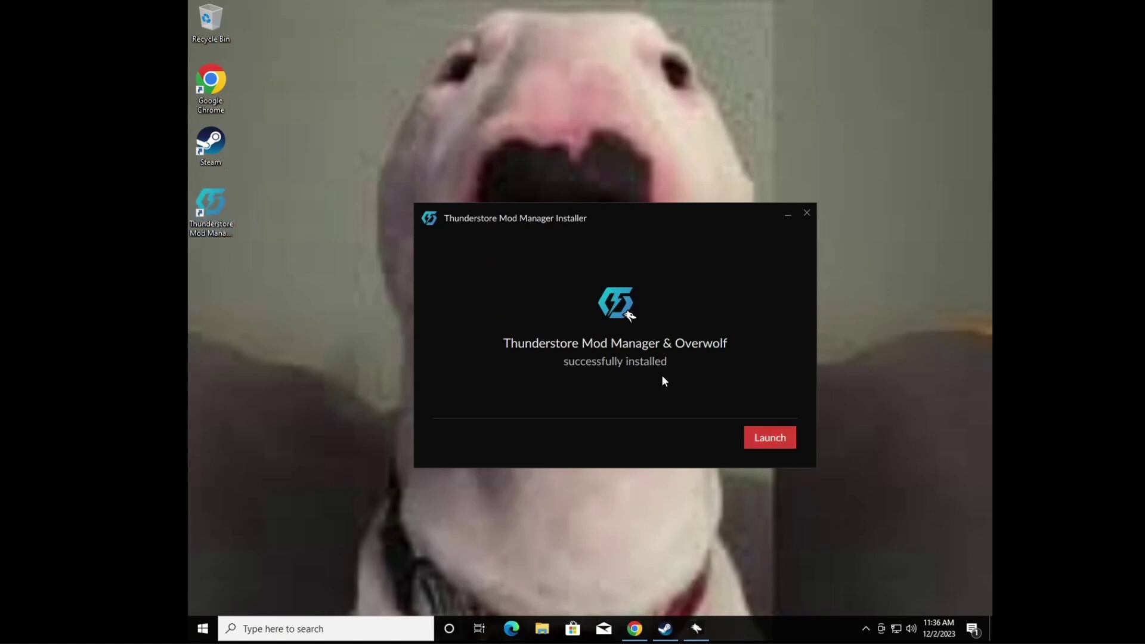
{"action": "left_click", "coordinate": [793, 439]}
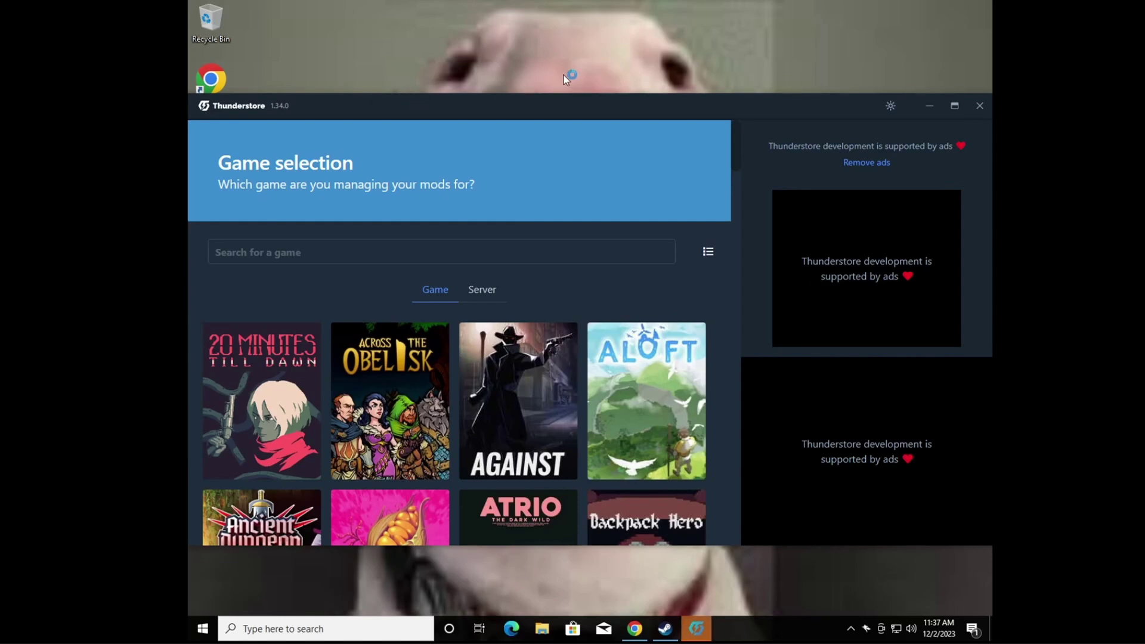
Search games for 'letha', favourite Lethal Company and select it as the managed game
{"action": "left_click_drag", "start_coordinate": [694, 102], "coordinate": [732, 62]}
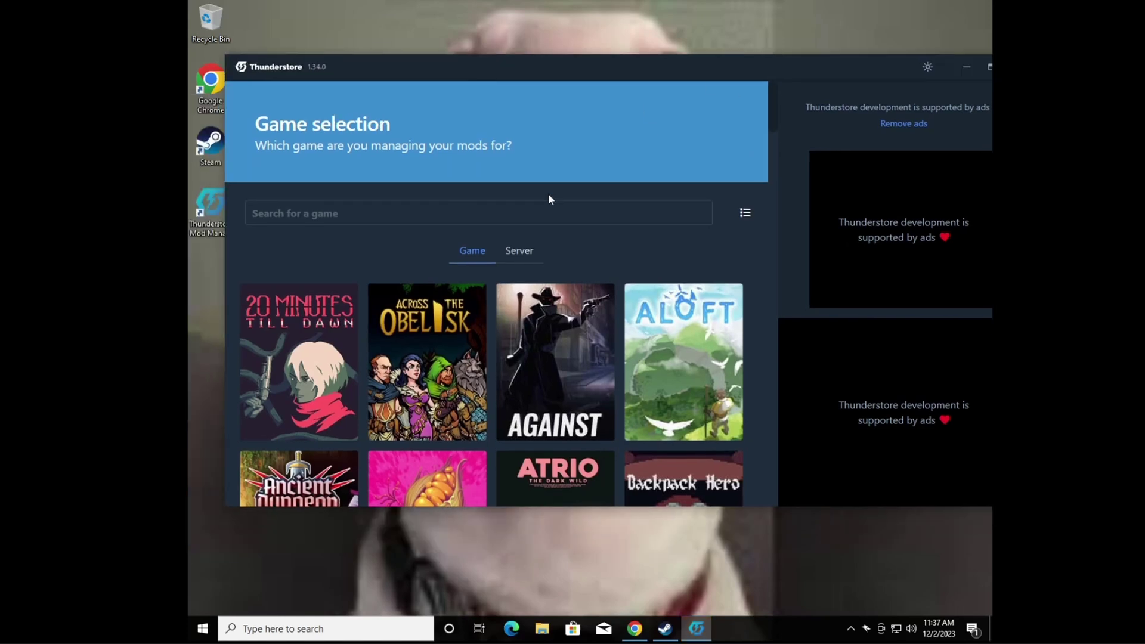
{"action": "scroll", "coordinate": [566, 305], "scroll_direction": "down", "scroll_amount": 15}
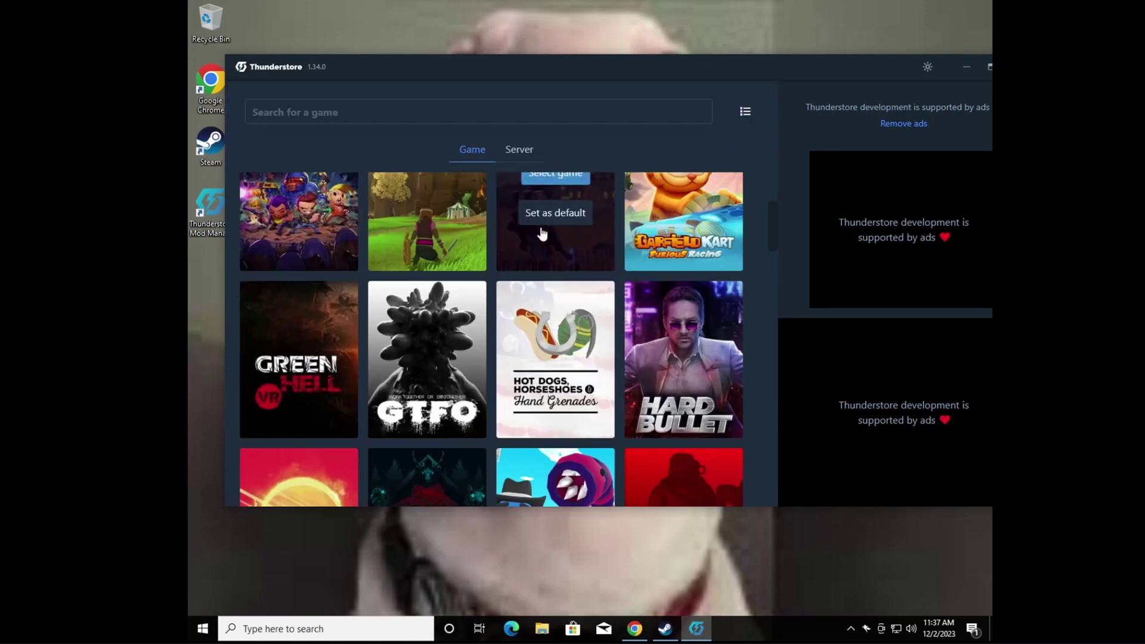
{"action": "left_click", "coordinate": [458, 115]}
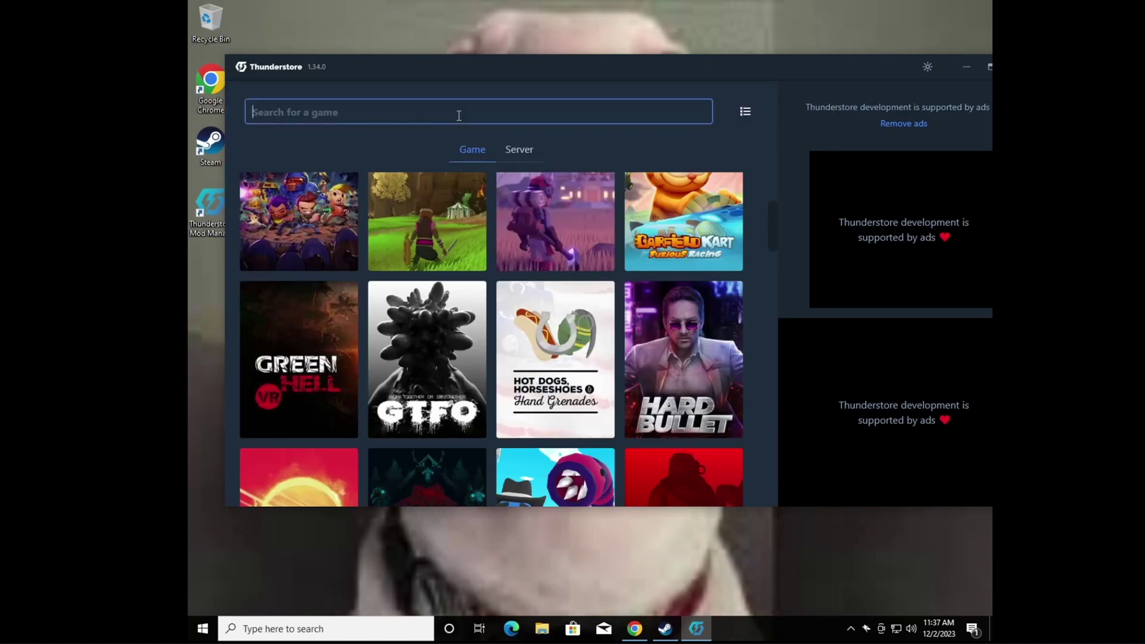
{"action": "type", "text": "letha"}
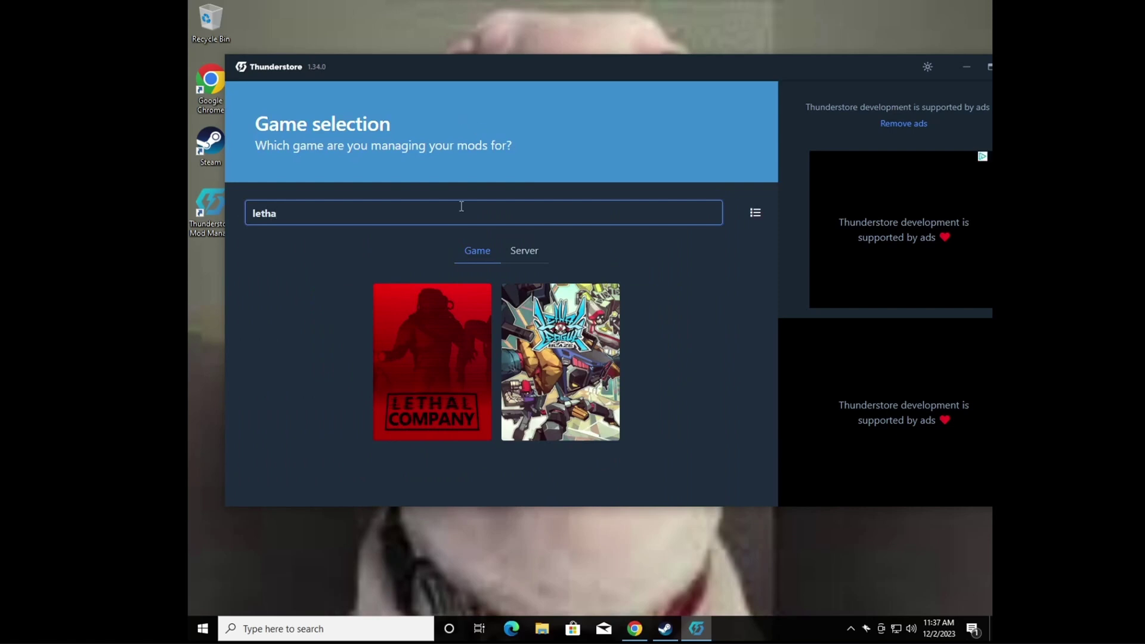
{"action": "left_click", "coordinate": [482, 295]}
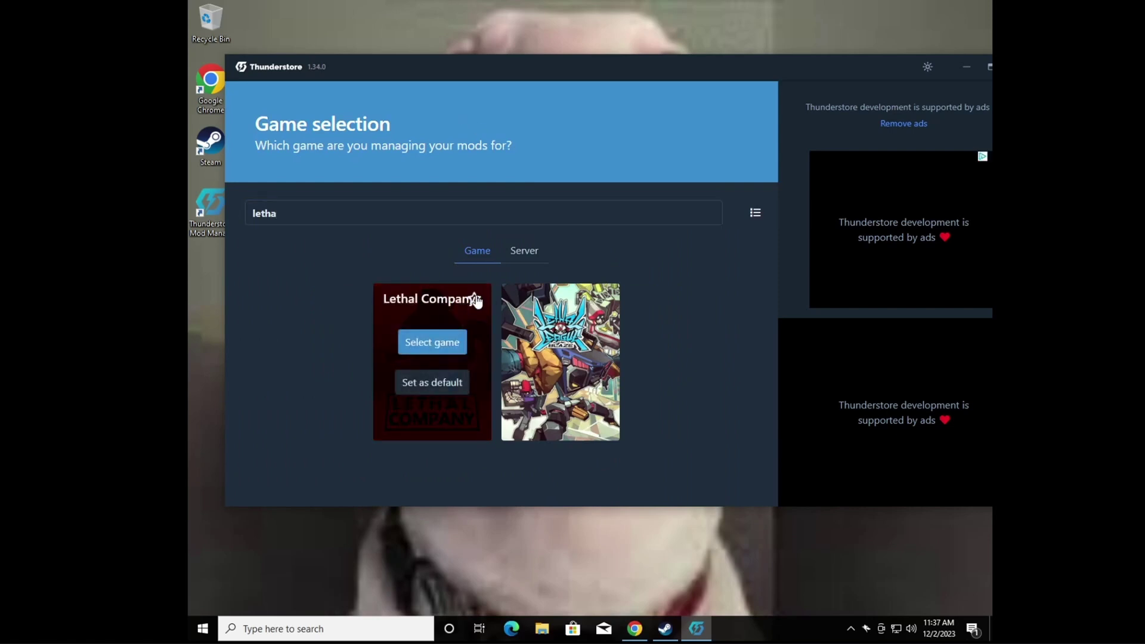
{"action": "left_click", "coordinate": [439, 384]}
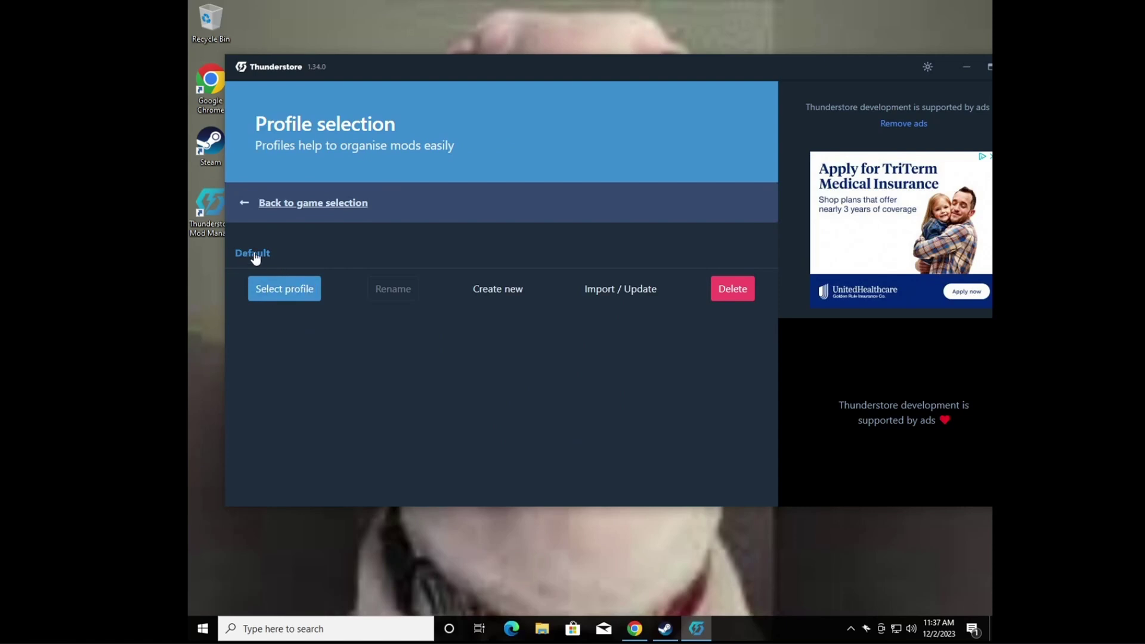
Look at the Create new and Import / Update profile dialogs, then select the Default profile
{"action": "left_click", "coordinate": [501, 299]}
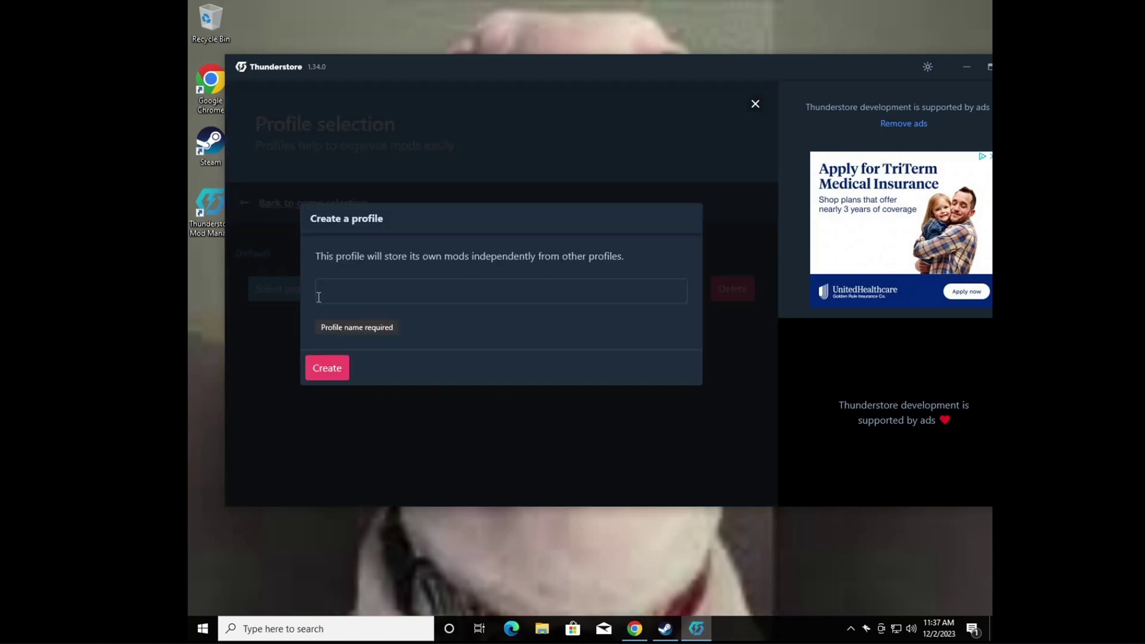
{"action": "left_click", "coordinate": [718, 309]}
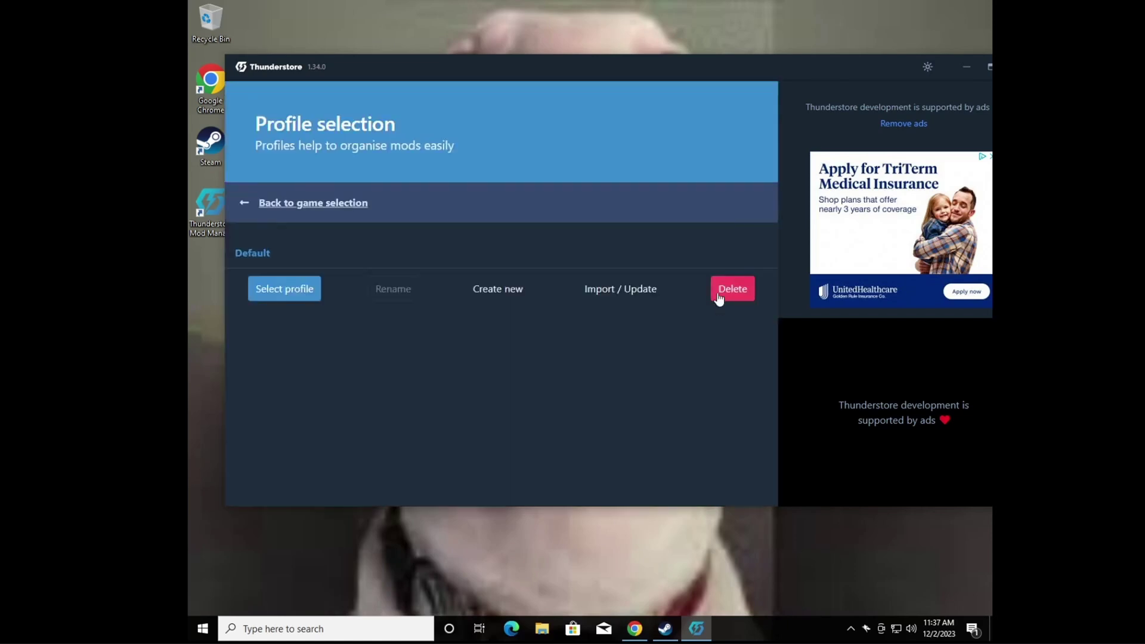
{"action": "left_click", "coordinate": [648, 294]}
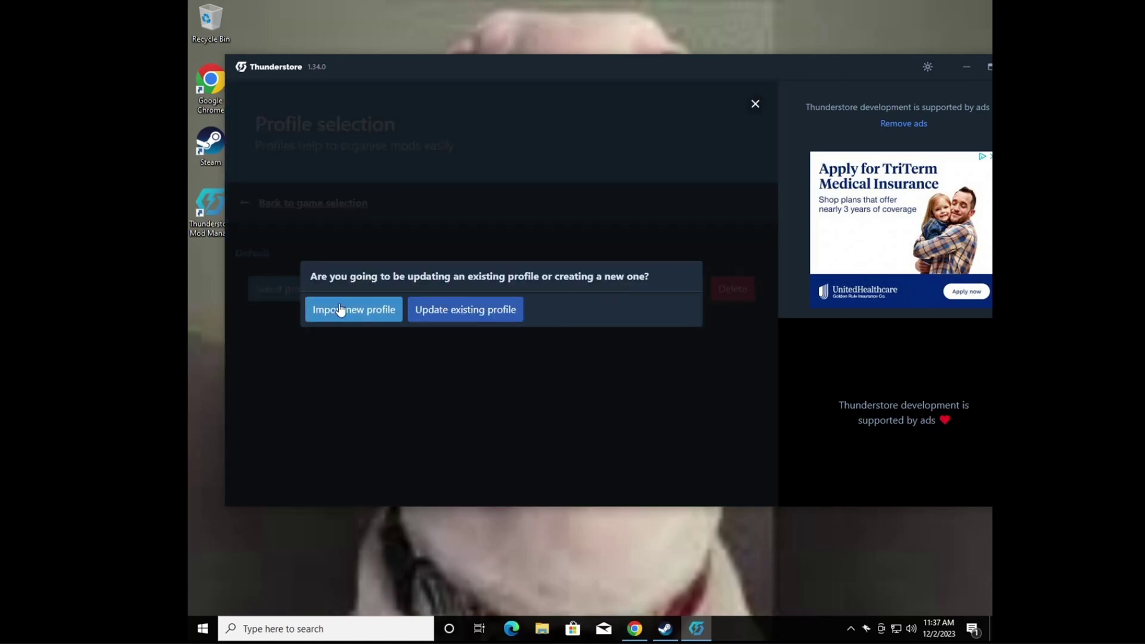
{"action": "left_click", "coordinate": [537, 224]}
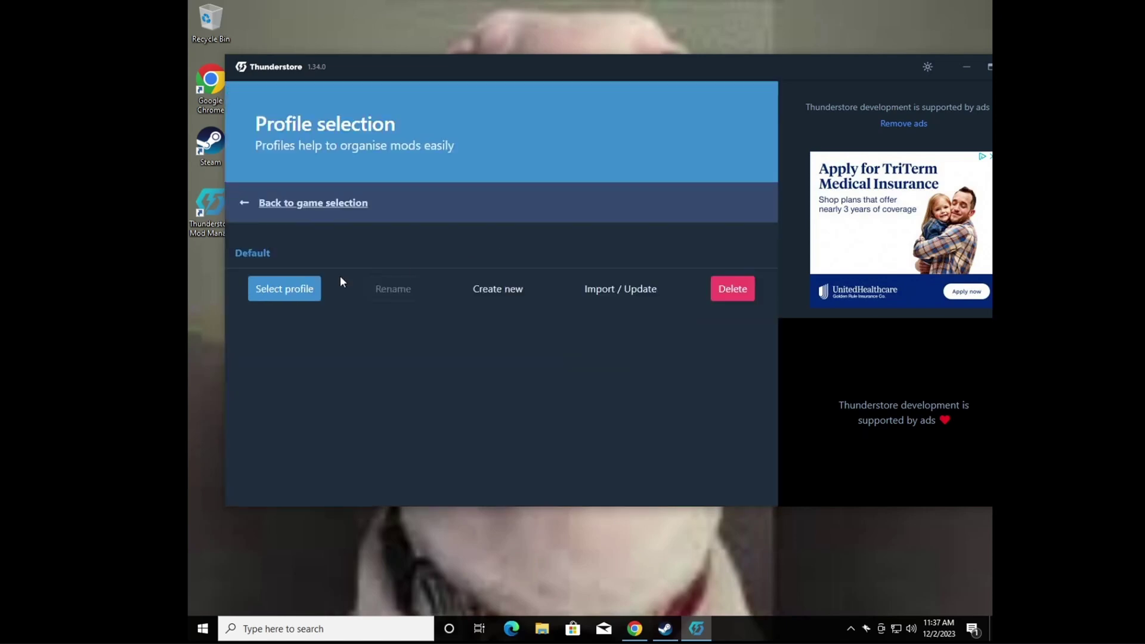
{"action": "left_click", "coordinate": [282, 293]}
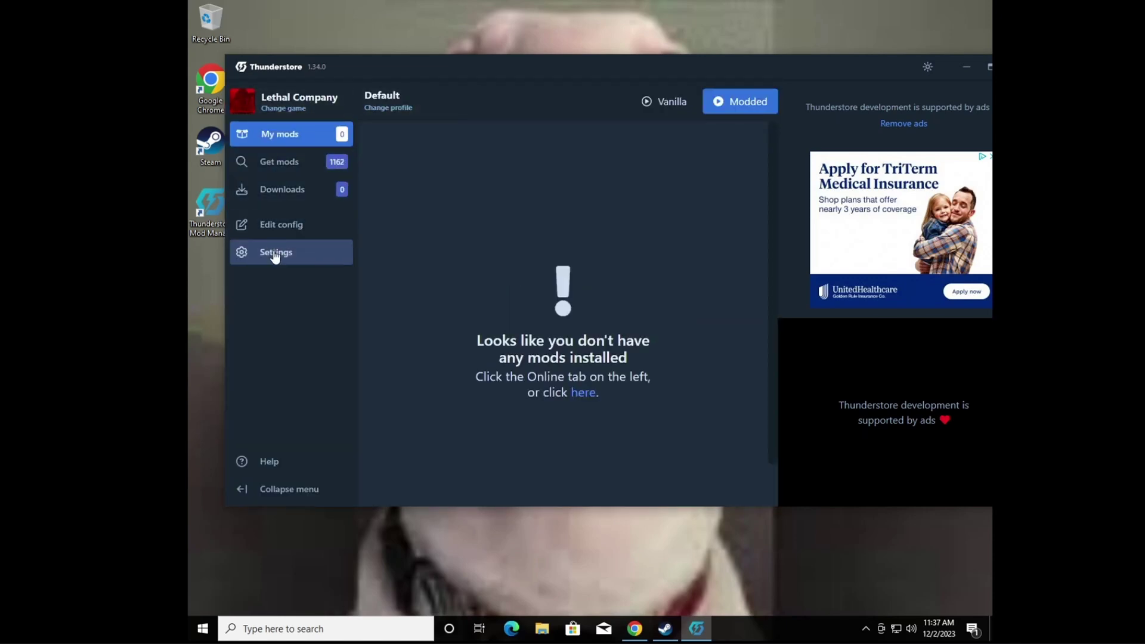
Browse the installed and online mod lists, then filter Settings to the Locations category
{"action": "left_click", "coordinate": [277, 255]}
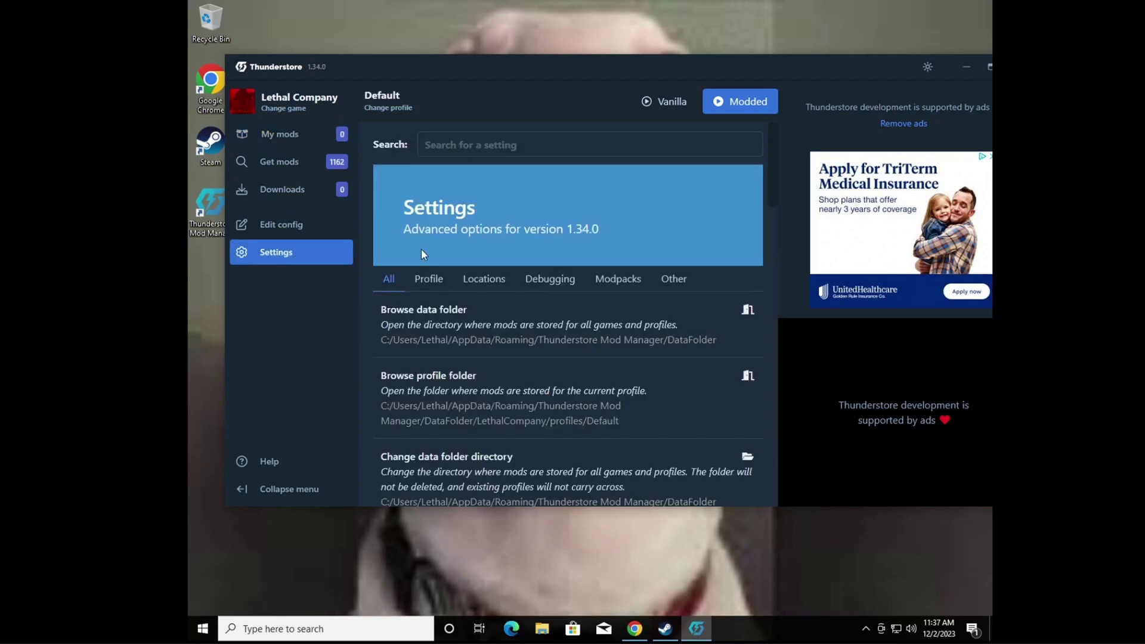
{"action": "left_click", "coordinate": [288, 141]}
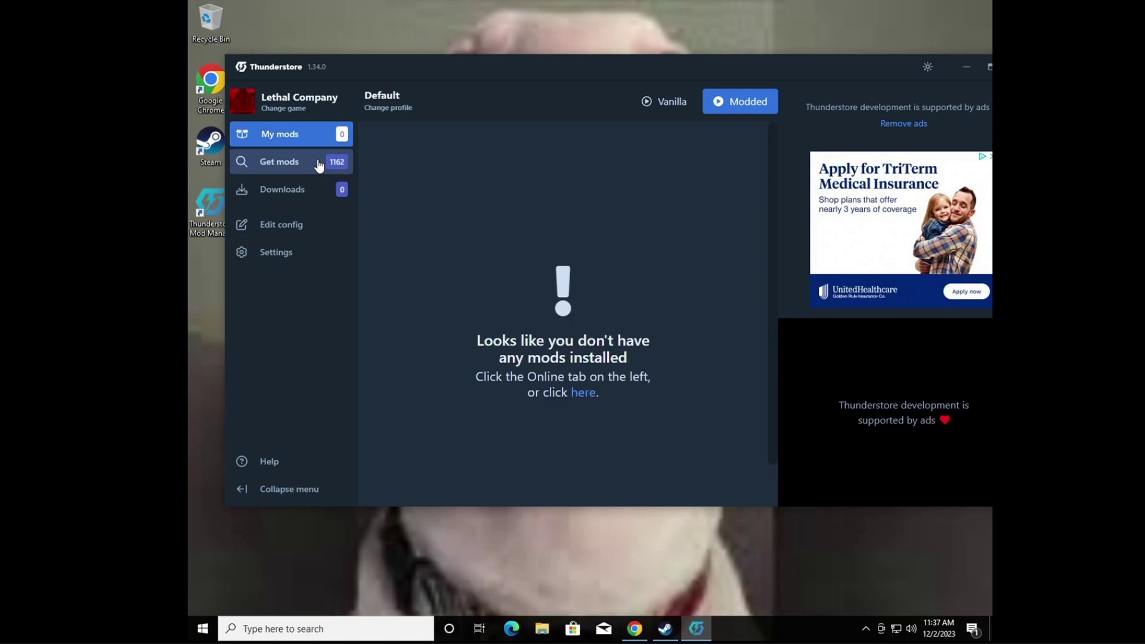
{"action": "left_click", "coordinate": [319, 165]}
{"action": "scroll", "coordinate": [536, 251], "scroll_direction": "down", "scroll_amount": 10}
{"action": "scroll", "coordinate": [488, 240], "scroll_direction": "down", "scroll_amount": 4}
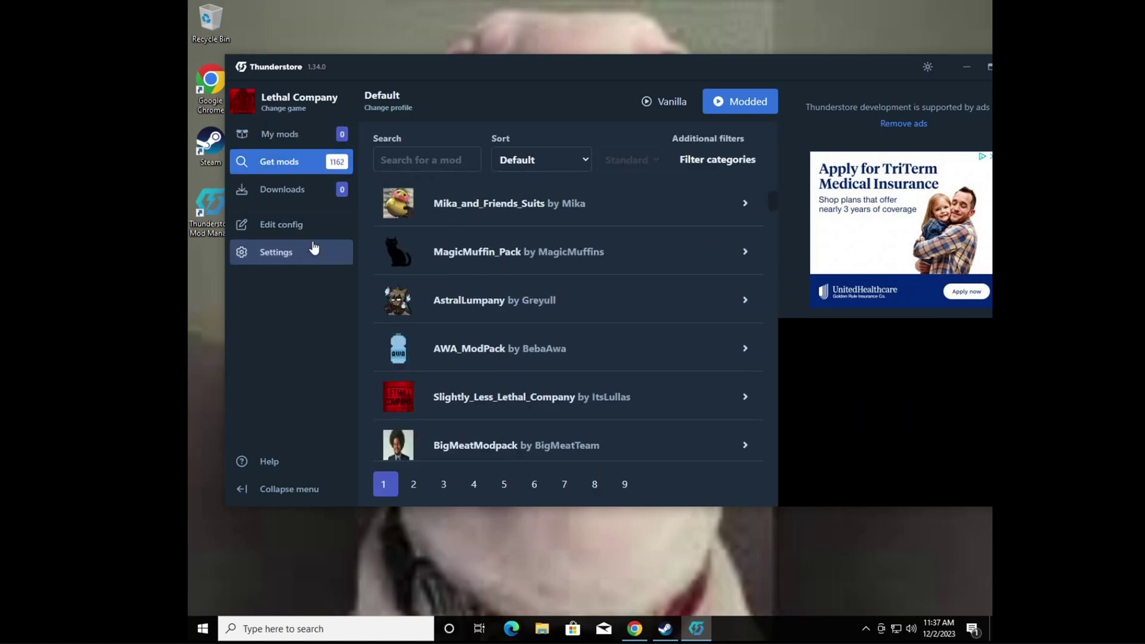
{"action": "left_click", "coordinate": [311, 250]}
{"action": "scroll", "coordinate": [525, 334], "scroll_direction": "up", "scroll_amount": 4}
{"action": "scroll", "coordinate": [513, 287], "scroll_direction": "up", "scroll_amount": 6}
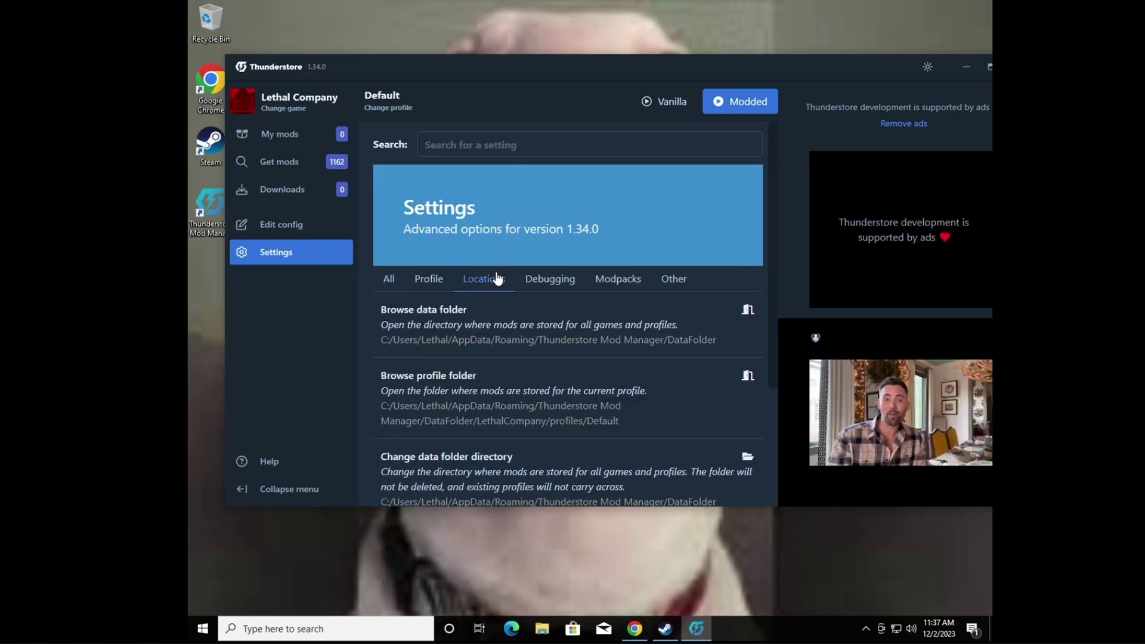
{"action": "left_click", "coordinate": [498, 278]}
{"action": "scroll", "coordinate": [511, 374], "scroll_direction": "down", "scroll_amount": 3}
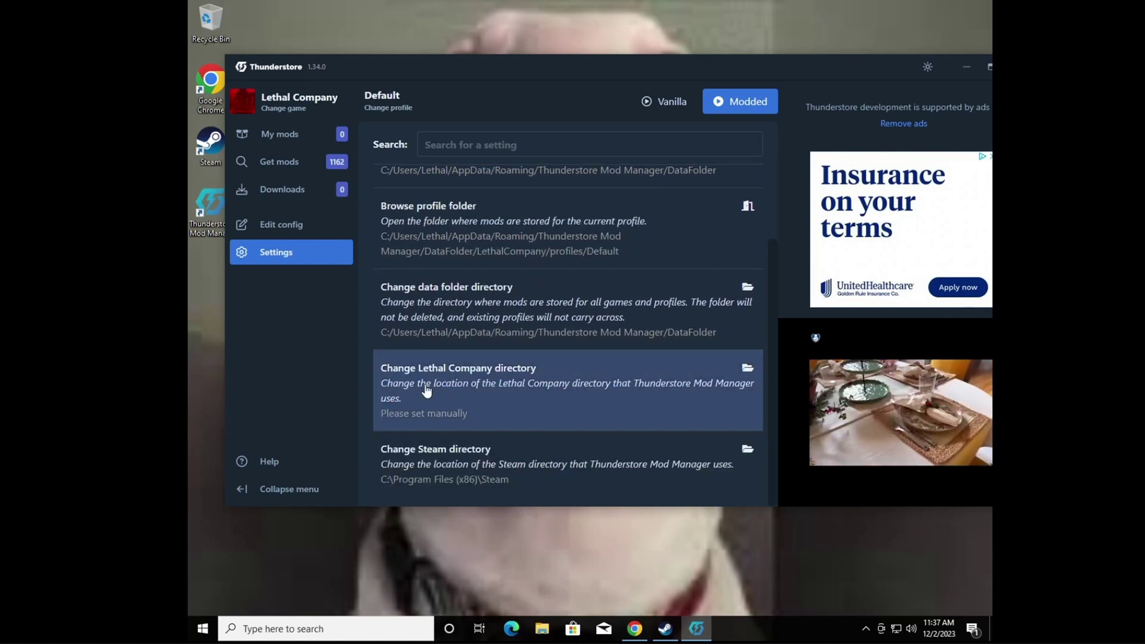
Point the Lethal Company directory at Downloads/Lethal_Company/Lethal Company by choosing its exe
{"action": "left_click", "coordinate": [452, 393]}
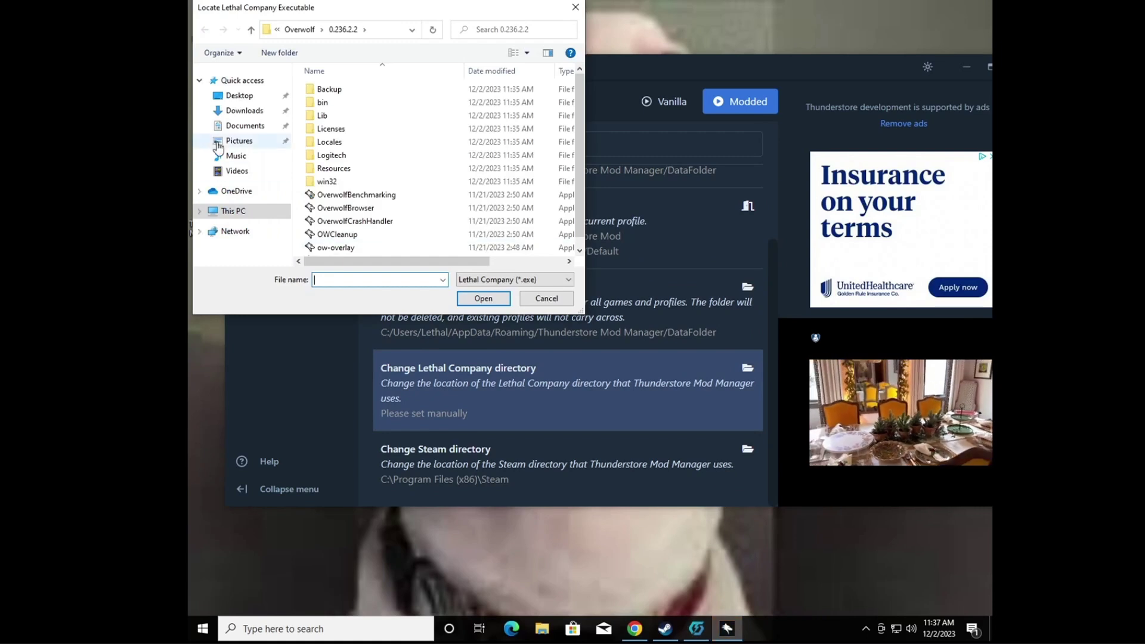
{"action": "left_click", "coordinate": [232, 111]}
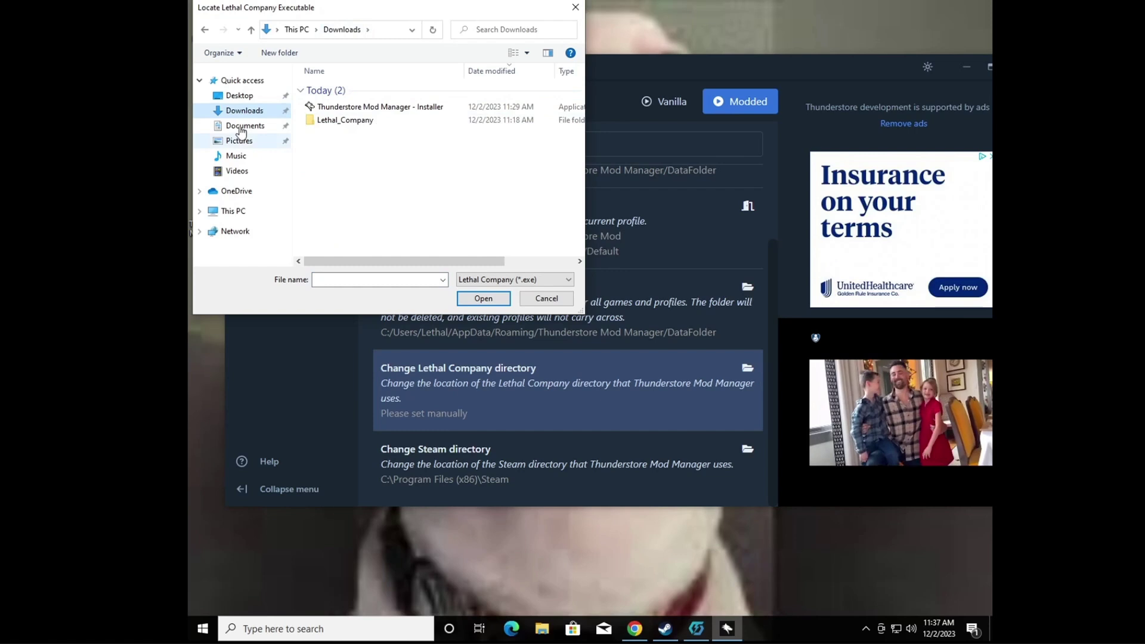
{"action": "double_click", "coordinate": [359, 123]}
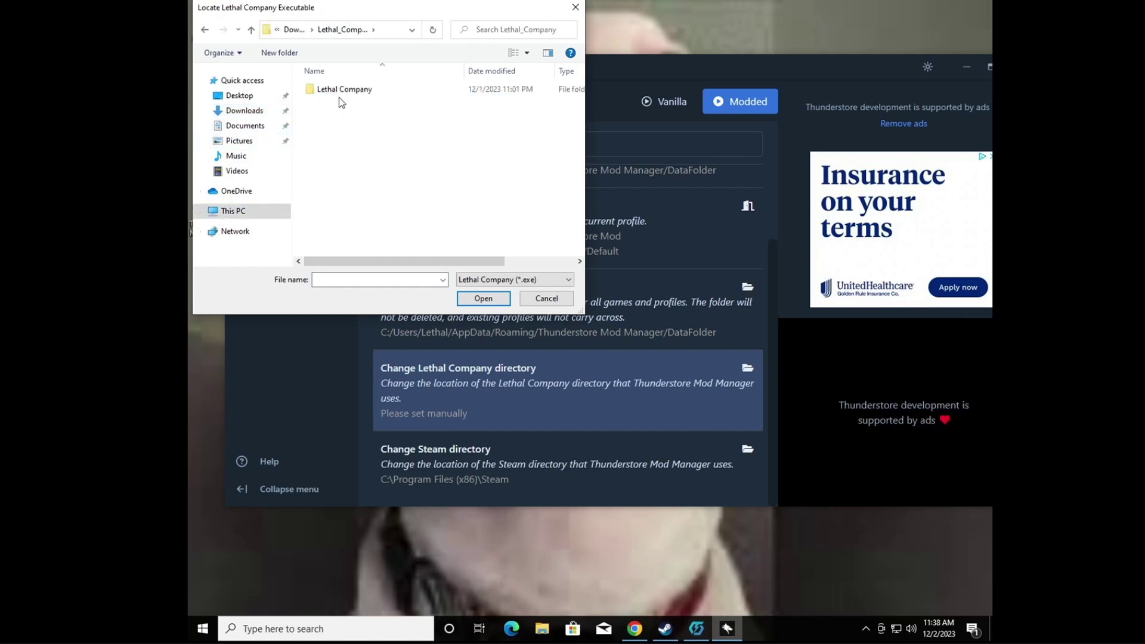
{"action": "double_click", "coordinate": [341, 93]}
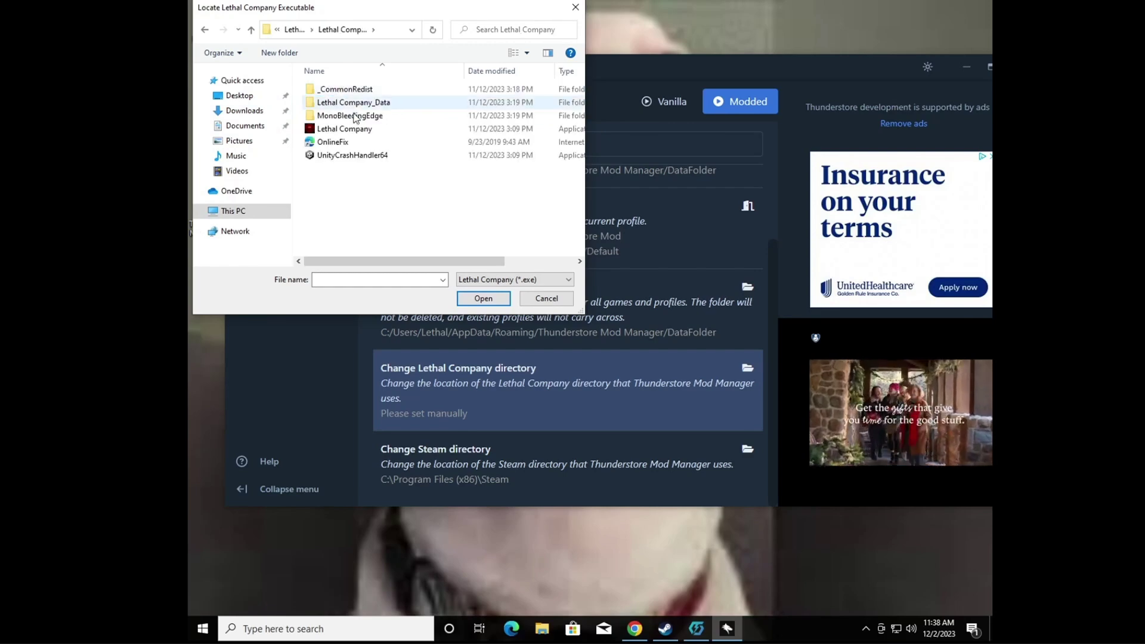
{"action": "double_click", "coordinate": [379, 129]}
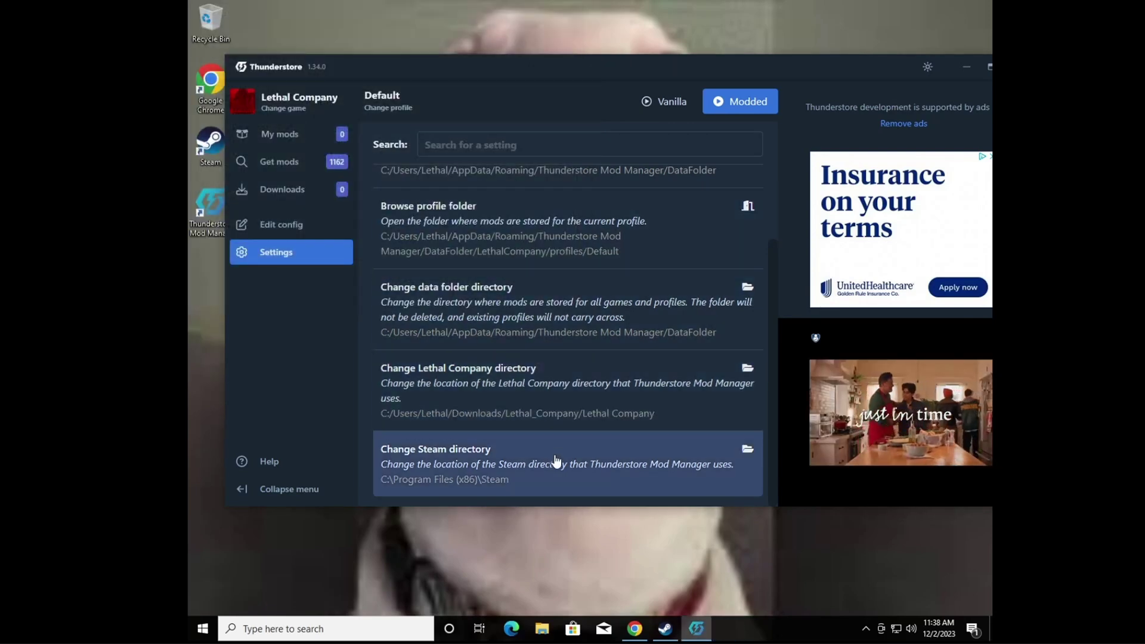
{"action": "scroll", "coordinate": [446, 380], "scroll_direction": "up", "scroll_amount": 2}
{"action": "scroll", "coordinate": [446, 380], "scroll_direction": "up", "scroll_amount": 2}
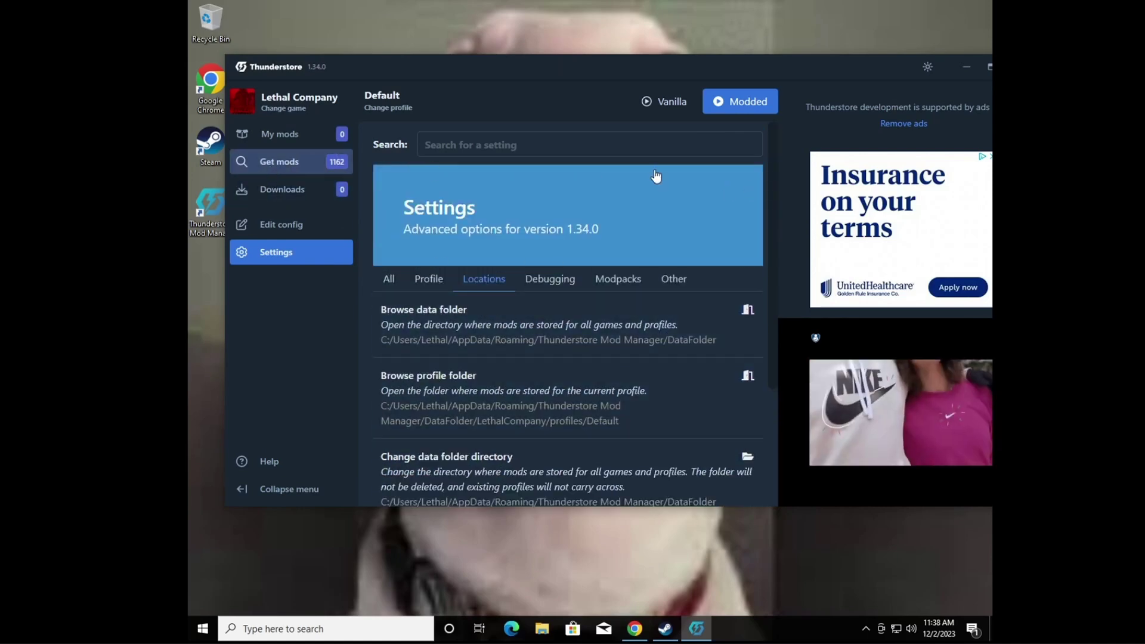
Search Get mods for 'bigge' and download BiggerLobby with its dependencies
{"action": "left_click", "coordinate": [317, 160]}
{"action": "left_click", "coordinate": [403, 159]}
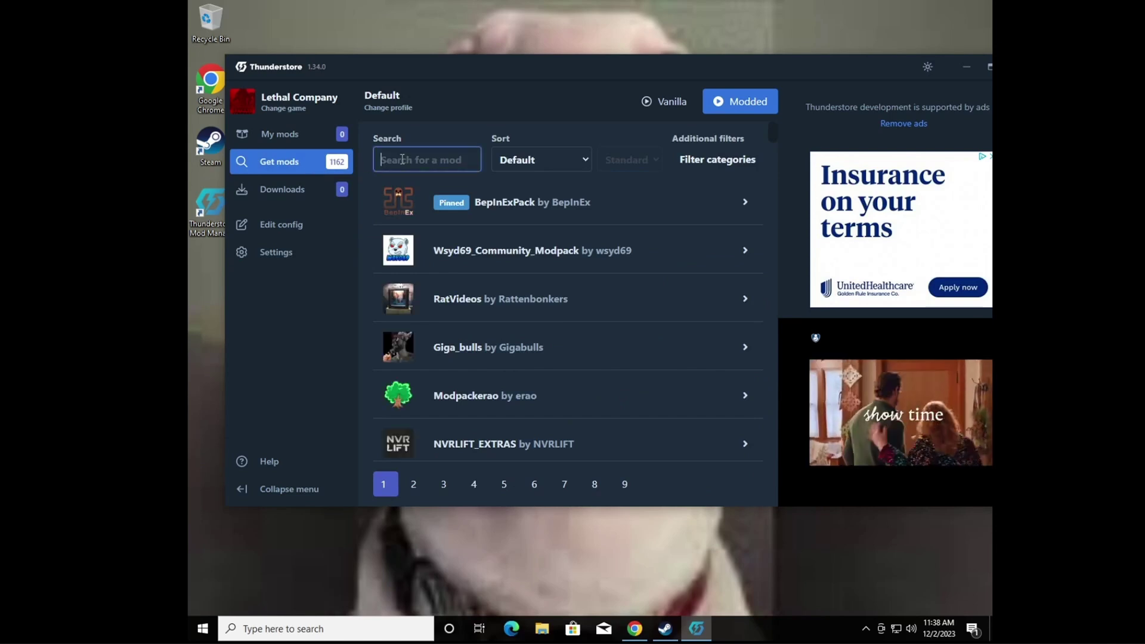
{"action": "type", "text": "b"}
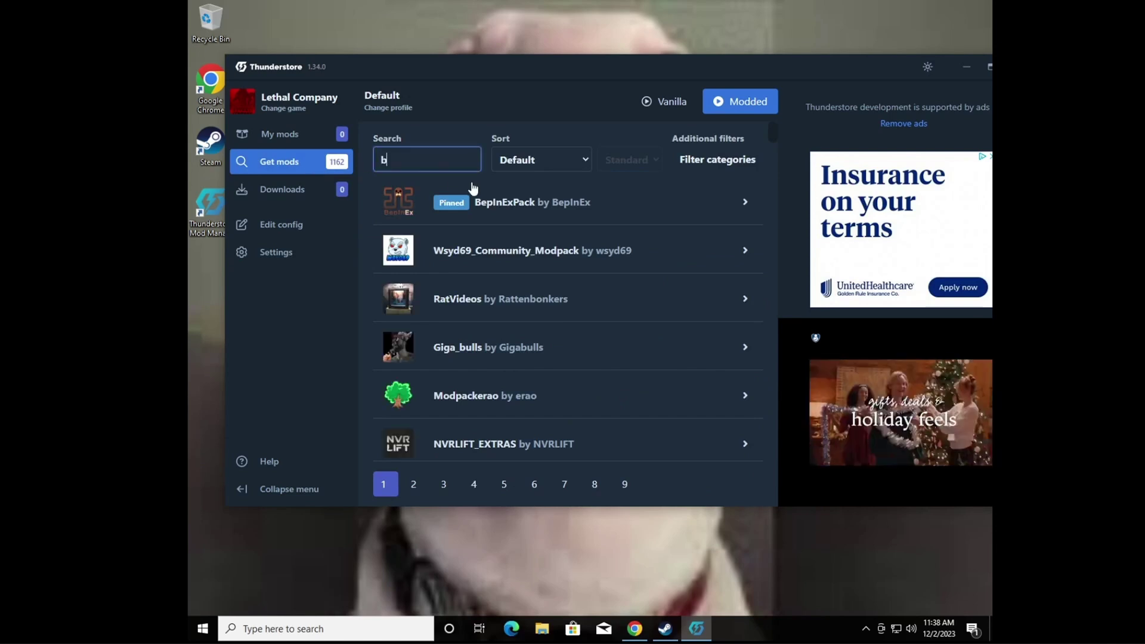
{"action": "type", "text": "igger"}
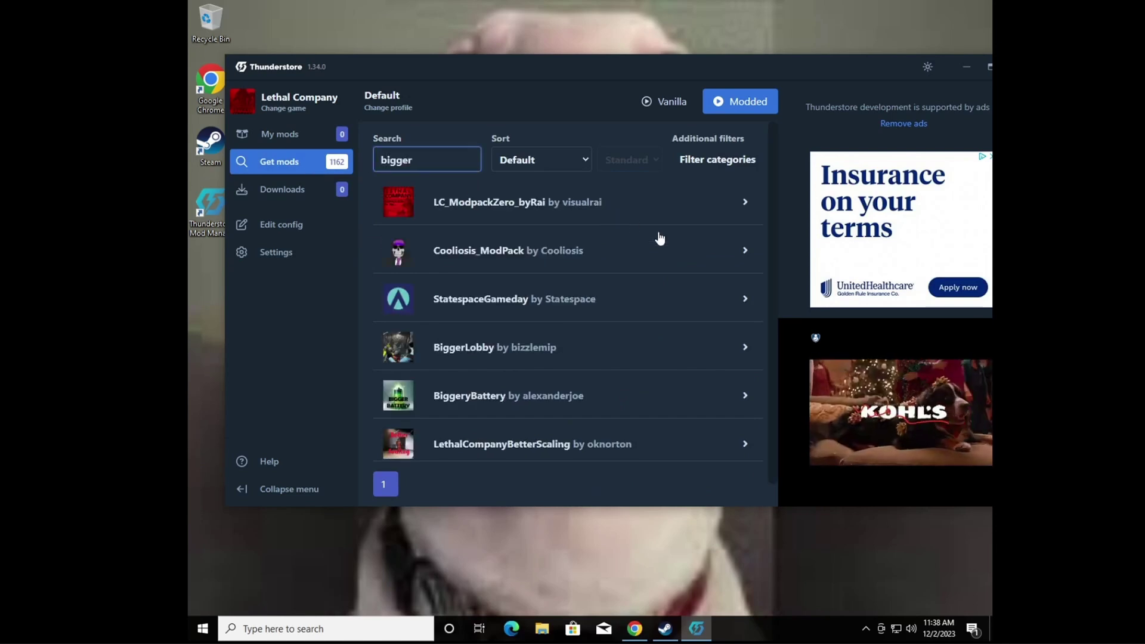
{"action": "left_click", "coordinate": [545, 349]}
{"action": "scroll", "coordinate": [666, 372], "scroll_direction": "down", "scroll_amount": 3}
{"action": "left_click", "coordinate": [446, 325]}
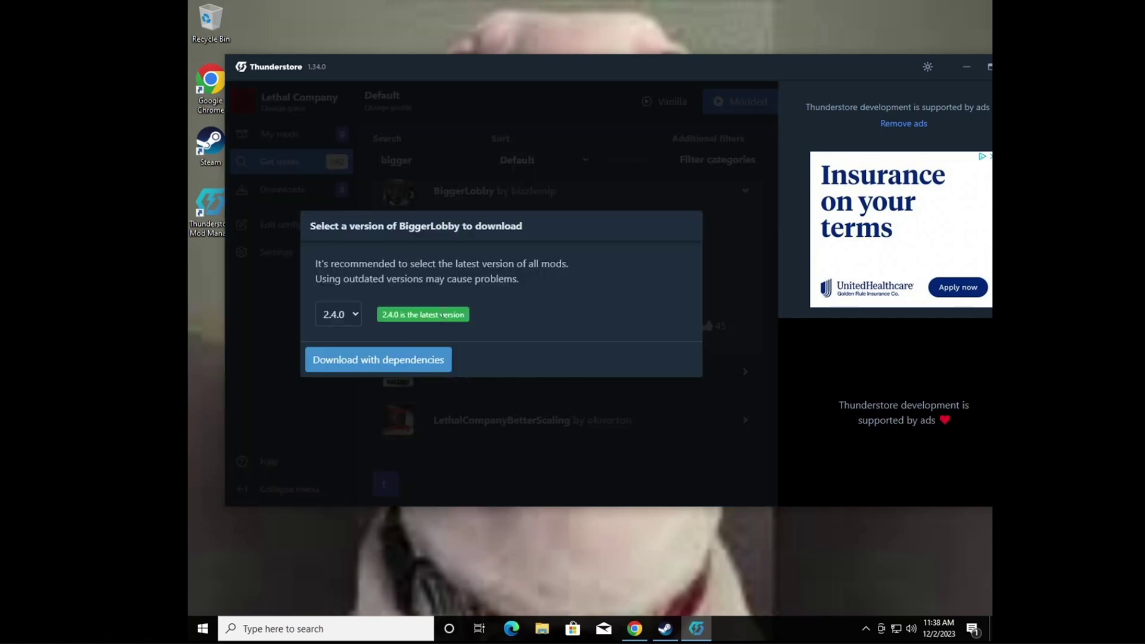
{"action": "left_click", "coordinate": [377, 358]}
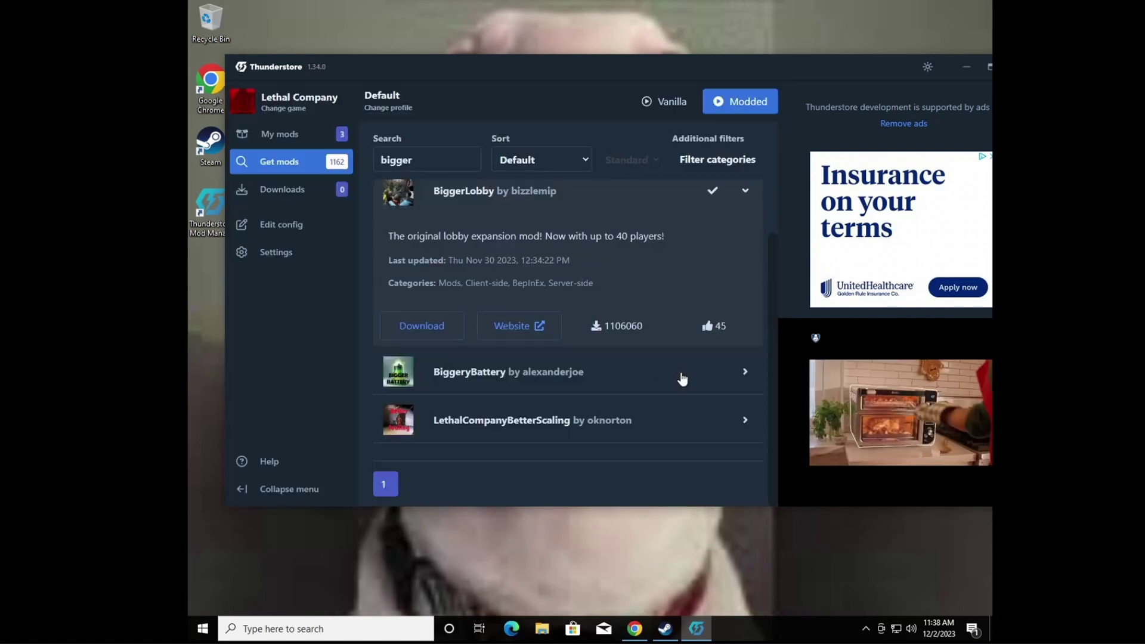
{"action": "left_click", "coordinate": [683, 380]}
Search 'hd', download HDLethalCompany with its dependencies, and clear the search box
{"action": "left_click", "coordinate": [459, 164]}
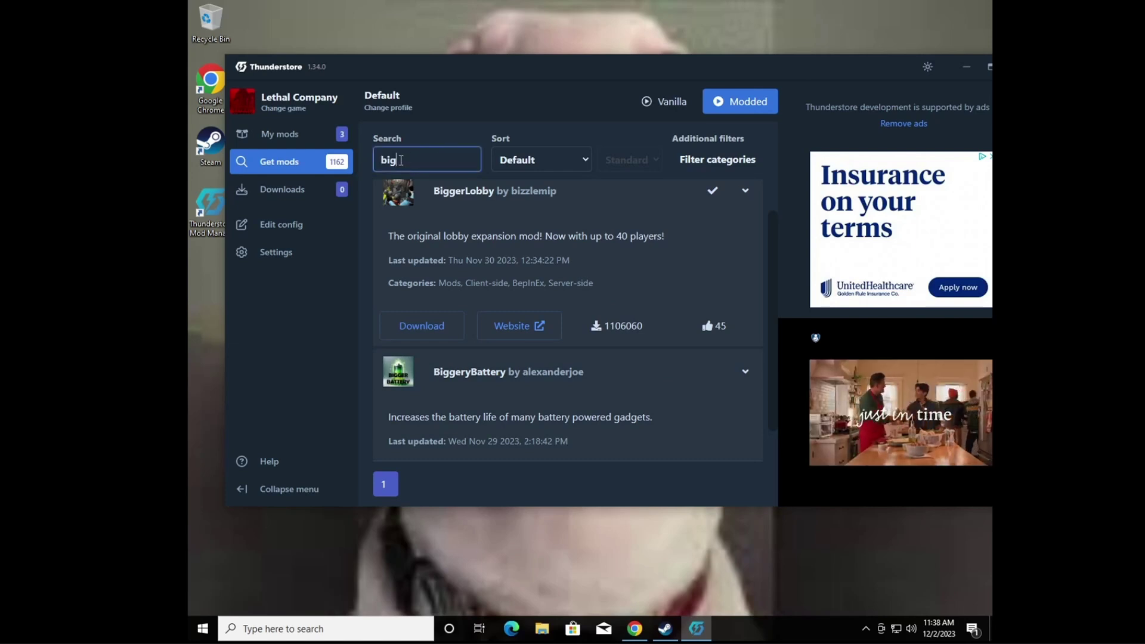
{"action": "key", "text": "BackSpace"}
{"action": "key", "text": "BackSpace"}
{"action": "key", "text": "BackSpace"}
{"action": "type", "text": "hd"}
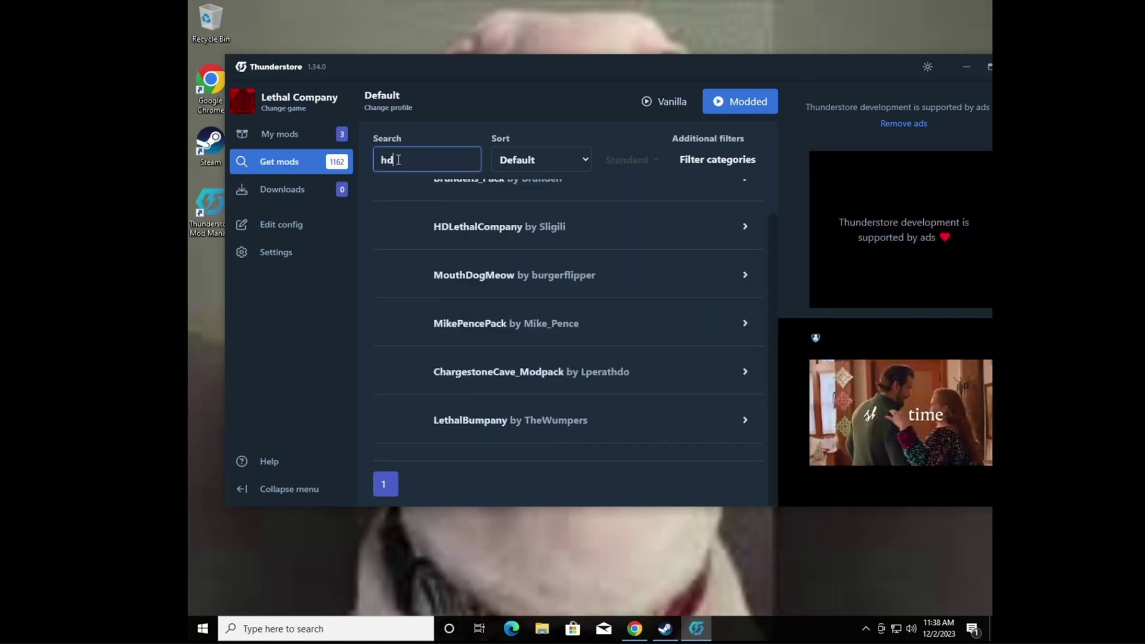
{"action": "left_click", "coordinate": [561, 241]}
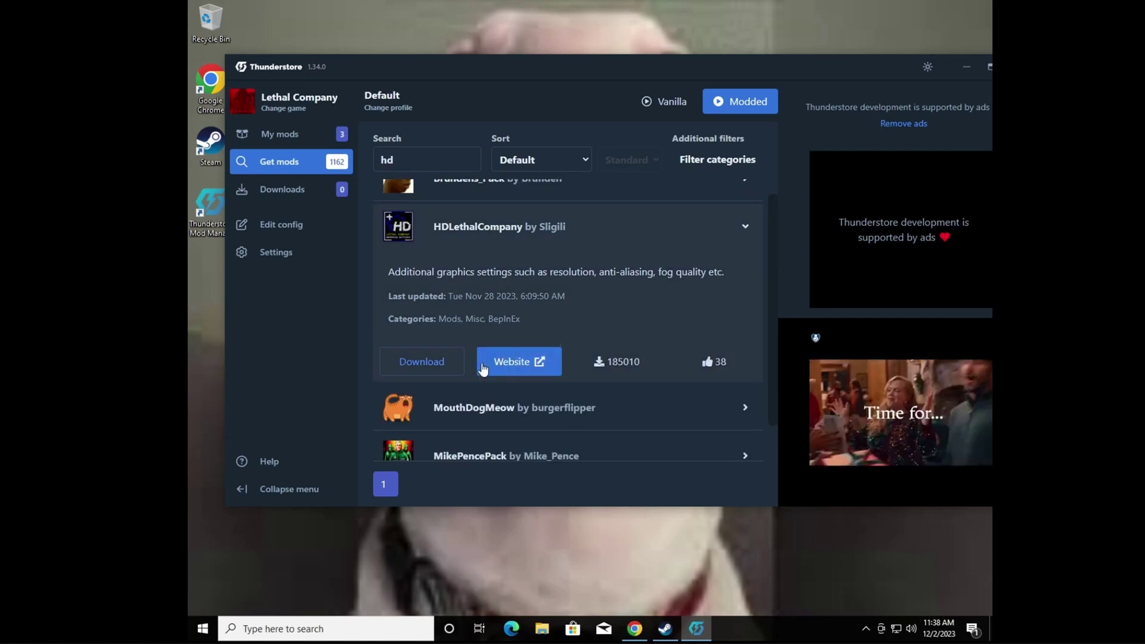
{"action": "left_click", "coordinate": [428, 362]}
{"action": "left_click", "coordinate": [403, 368]}
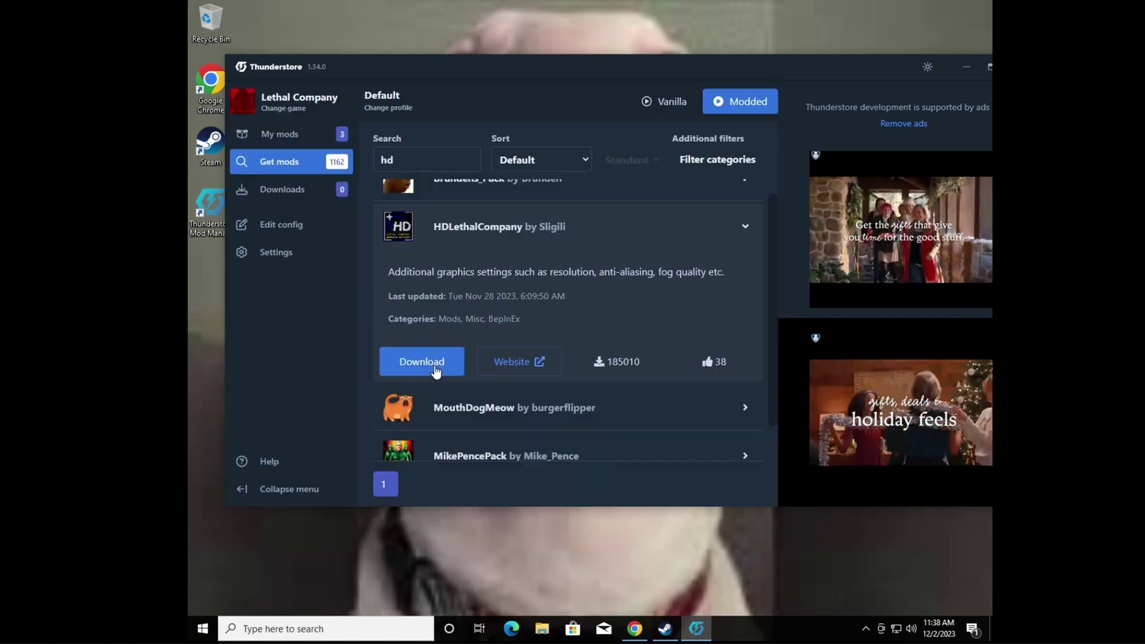
{"action": "scroll", "coordinate": [409, 364], "scroll_direction": "down", "scroll_amount": 3}
{"action": "double_click", "coordinate": [418, 159]}
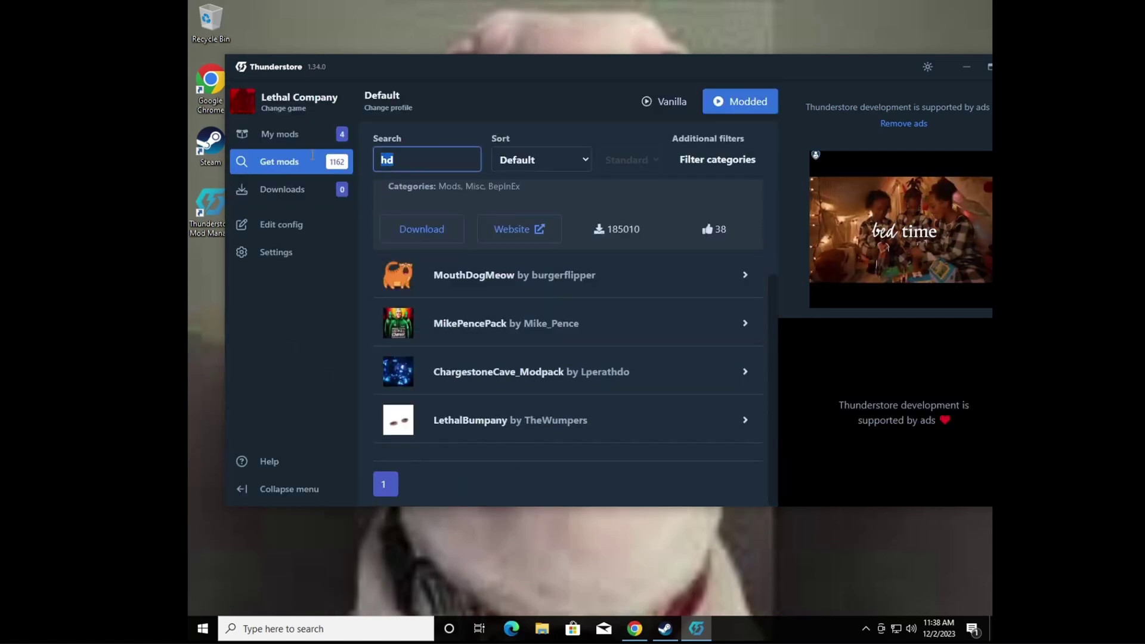
{"action": "key", "text": "BackSpace"}
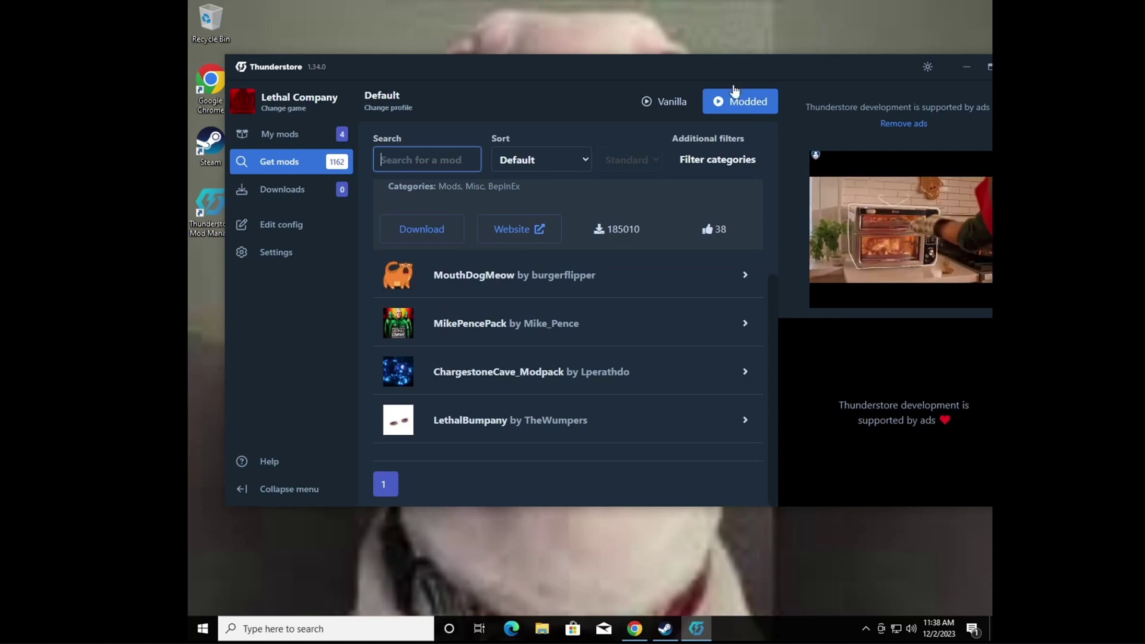
Start Lethal Company modded, close the launching-via-Steam notice, and maximize the manager window
{"action": "left_click", "coordinate": [708, 102]}
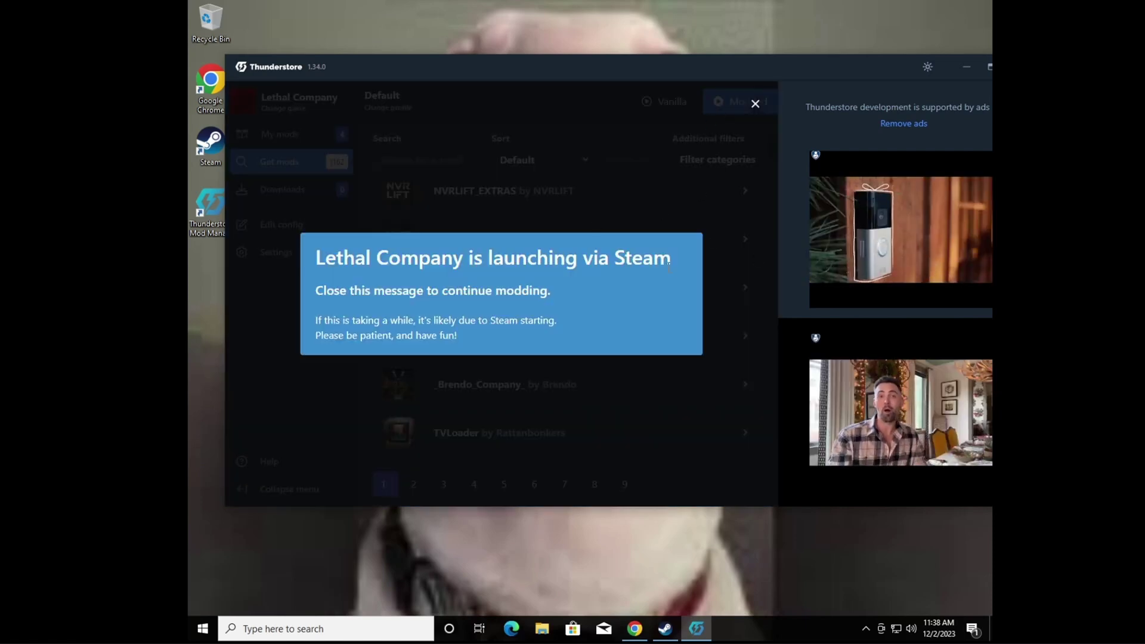
{"action": "left_click", "coordinate": [756, 104]}
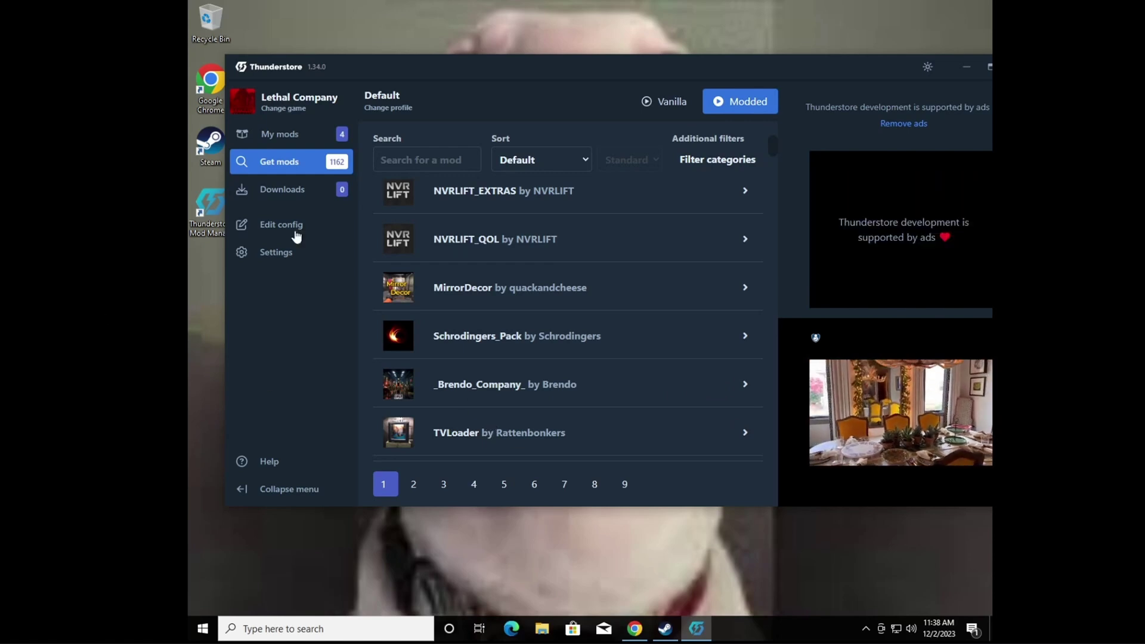
{"action": "left_click_drag", "start_coordinate": [439, 94], "coordinate": [512, 1]}
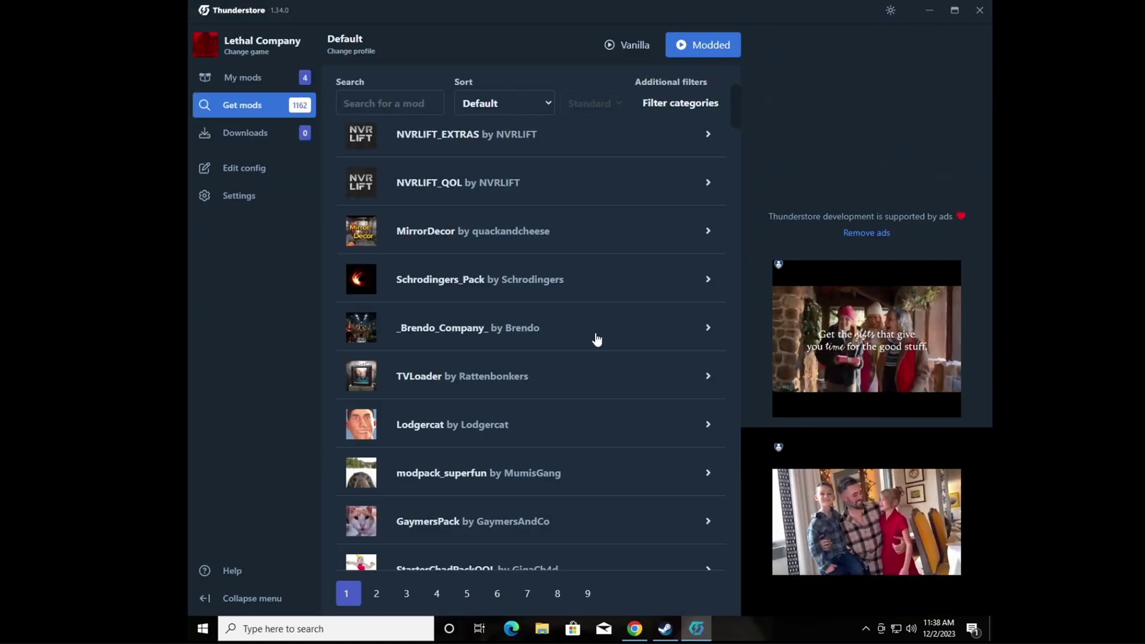
{"action": "left_click", "coordinate": [542, 628]}
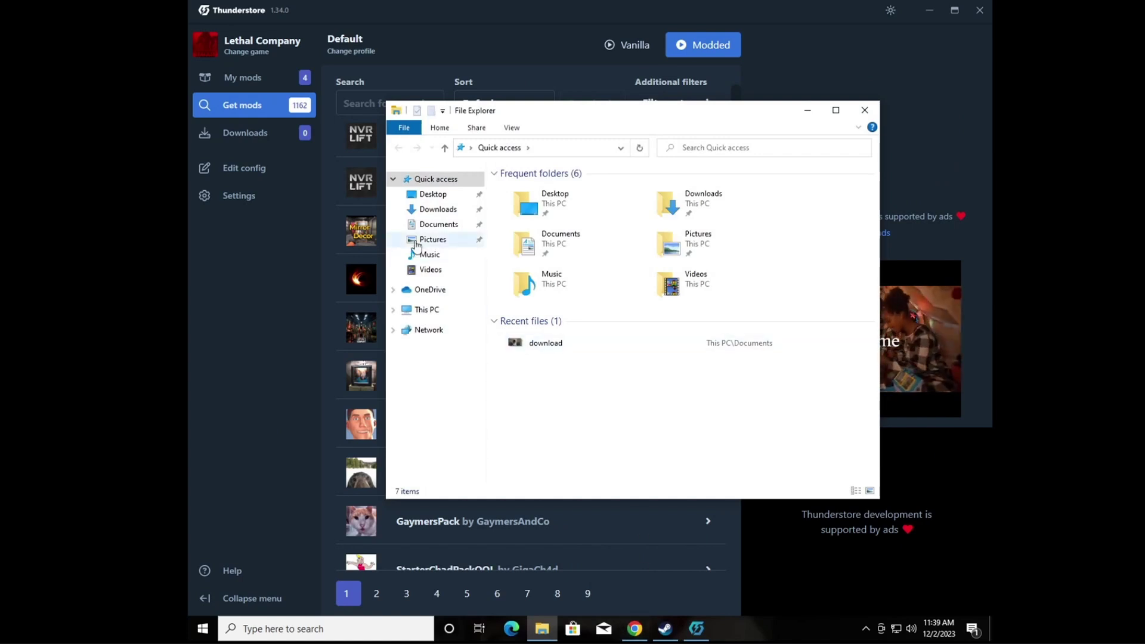
Create a shortcut to the Lethal Company exe in Downloads/Lethal_Company/Lethal Company
{"action": "left_click", "coordinate": [441, 209]}
{"action": "double_click", "coordinate": [564, 219]}
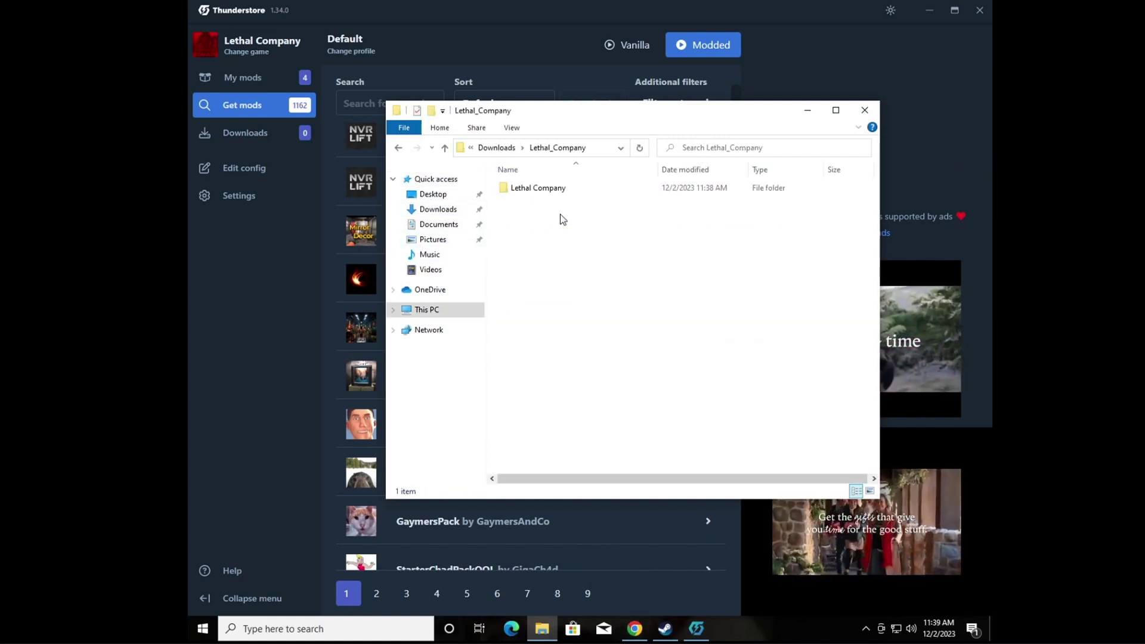
{"action": "double_click", "coordinate": [545, 189]}
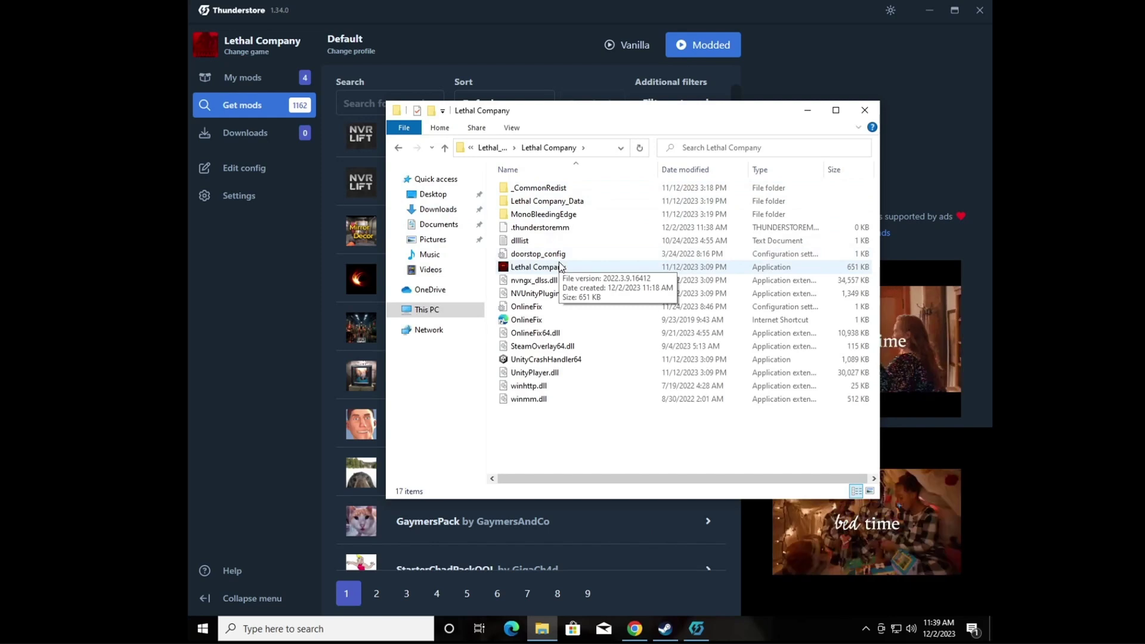
{"action": "right_click", "coordinate": [559, 266]}
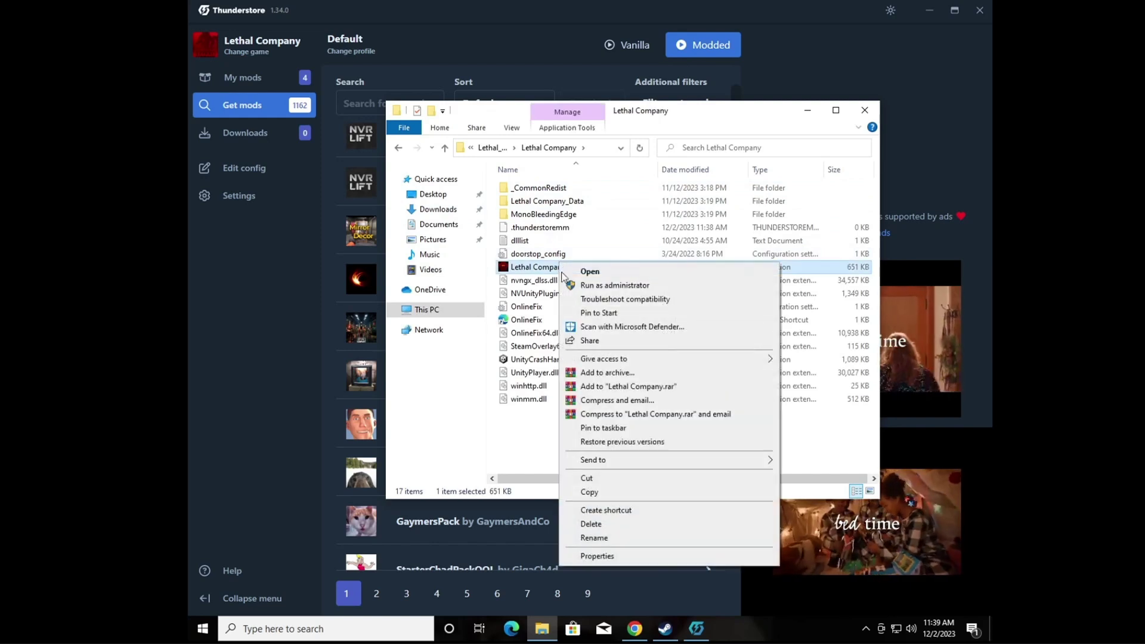
{"action": "left_click", "coordinate": [614, 510]}
Rename the new game shortcut to 'Modded'
{"action": "right_click", "coordinate": [589, 411]}
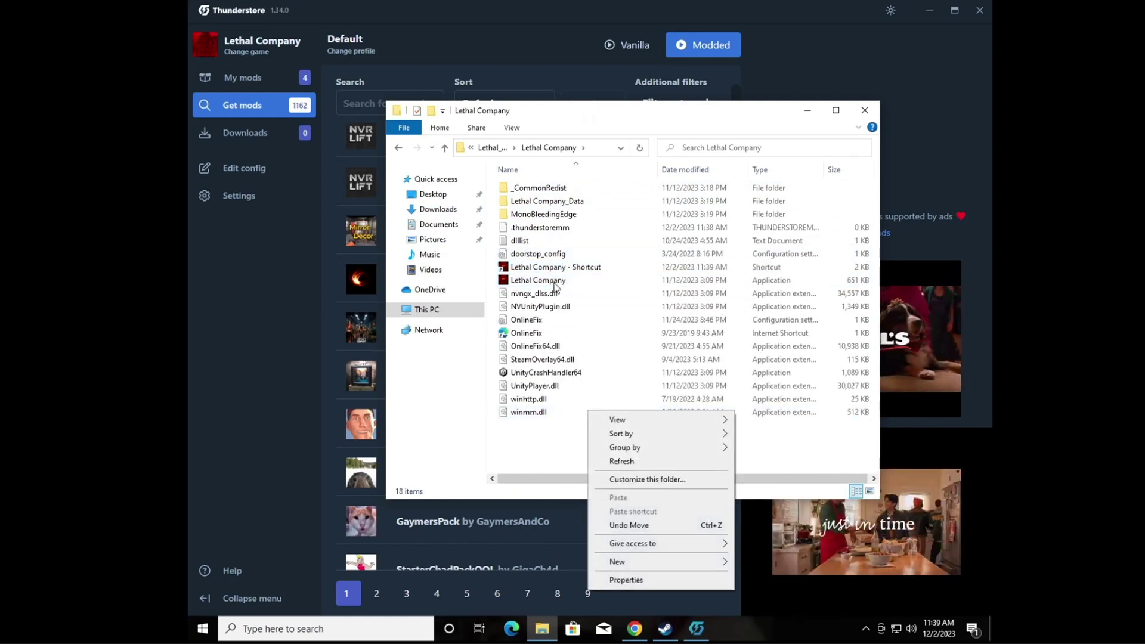
{"action": "right_click", "coordinate": [553, 263]}
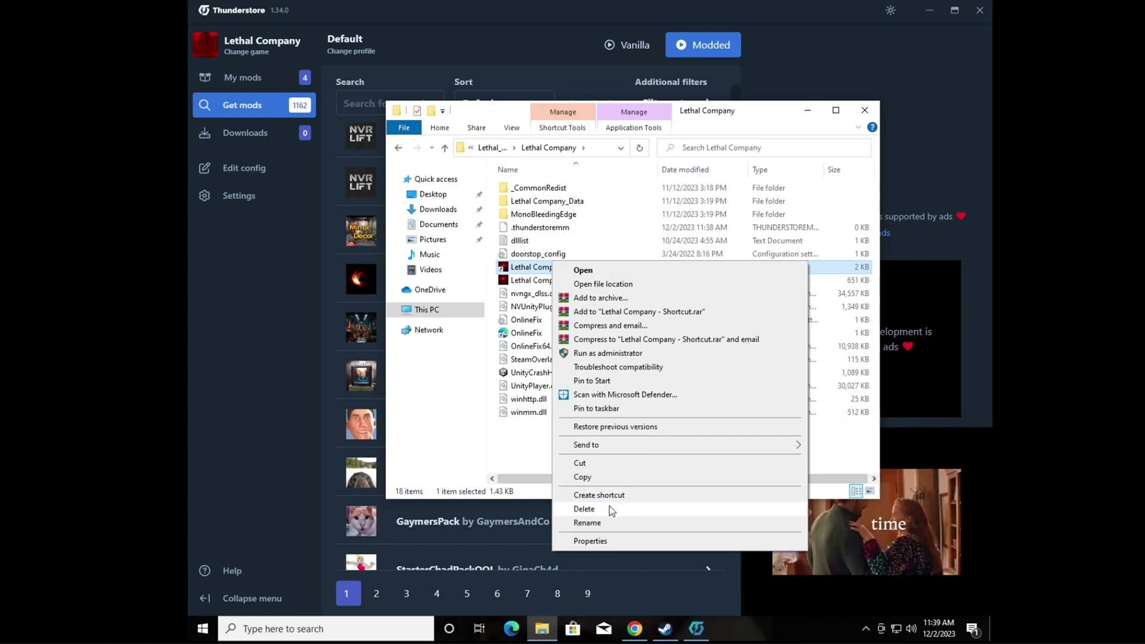
{"action": "left_click", "coordinate": [611, 524]}
{"action": "left_click", "coordinate": [604, 267]}
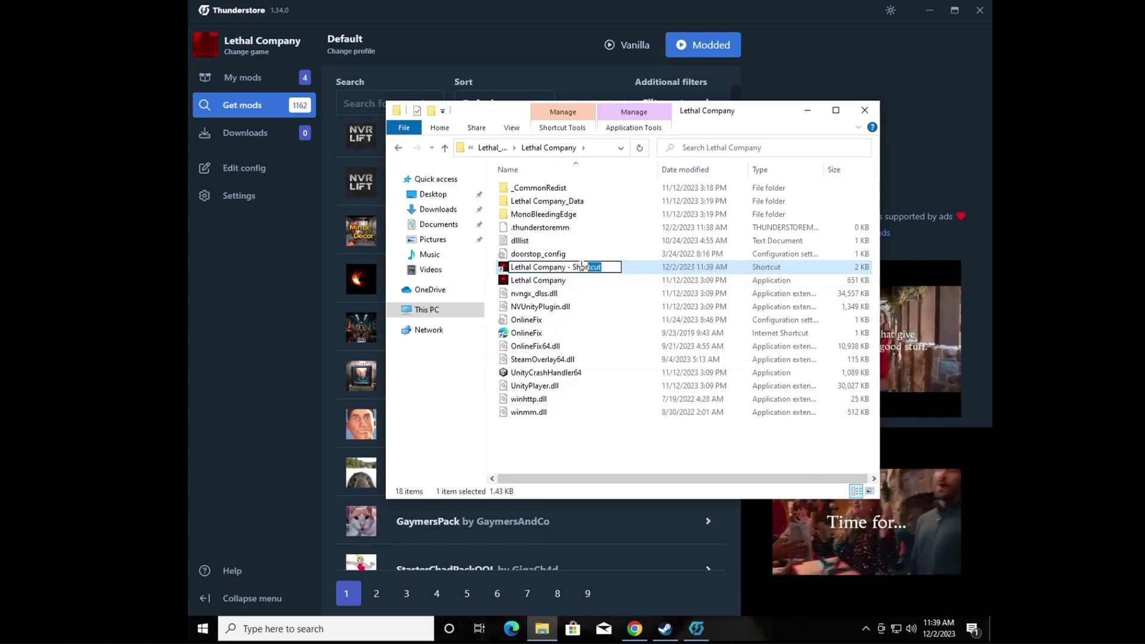
{"action": "left_click_drag", "start_coordinate": [604, 268], "coordinate": [511, 268]}
{"action": "left_click", "coordinate": [603, 268]}
{"action": "left_click_drag", "start_coordinate": [604, 268], "coordinate": [477, 266]}
{"action": "type", "text": "Mode"}
{"action": "key", "text": "BackSpace"}
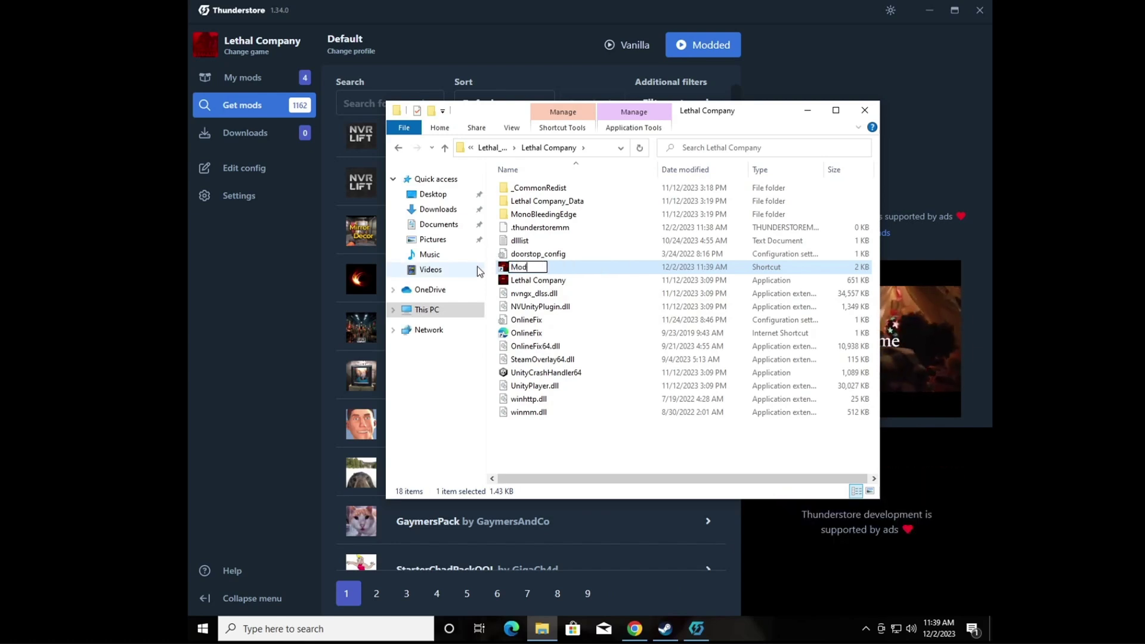
{"action": "type", "text": "ded"}
{"action": "key", "text": "Return"}
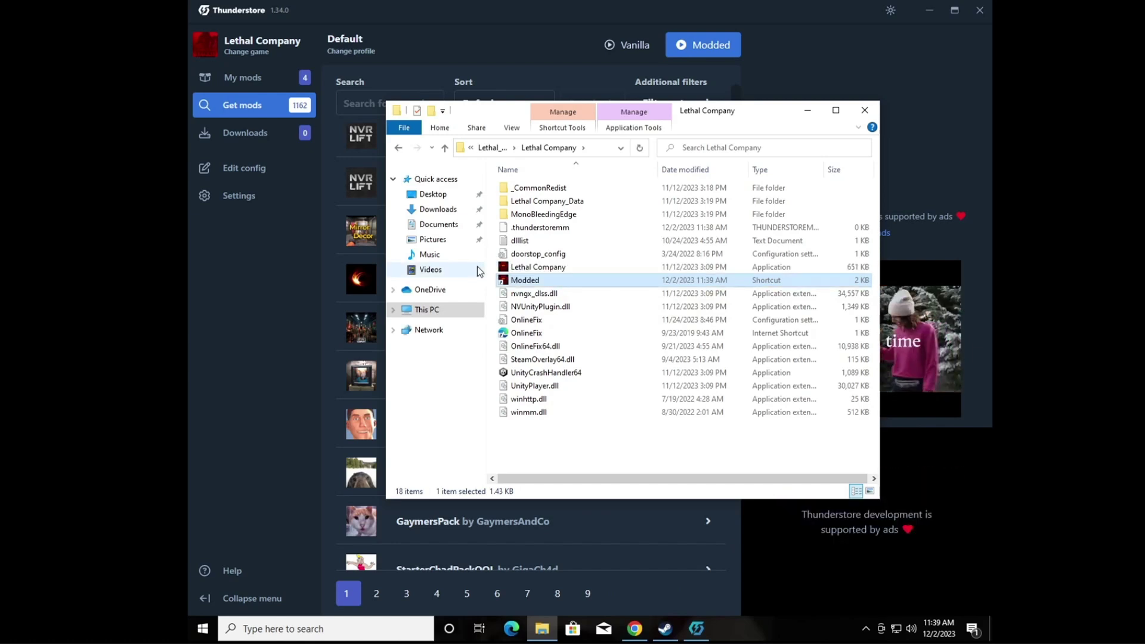
{"action": "left_click_drag", "start_coordinate": [716, 115], "coordinate": [865, 101]}
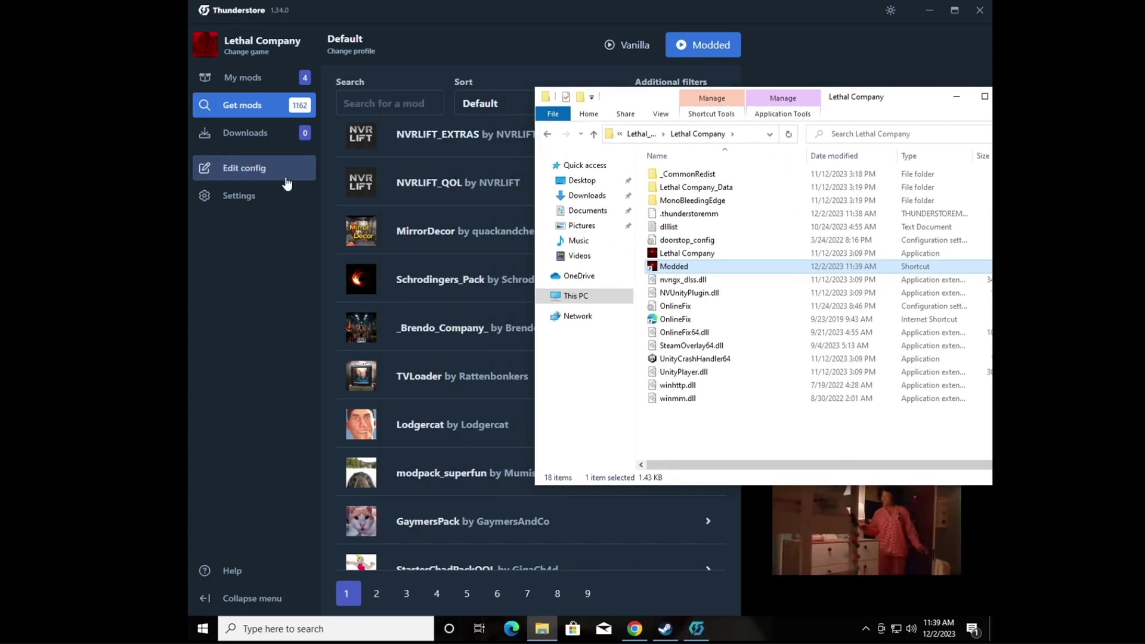
Open Settings and cycle through the Modpacks, Profile and Locations categories
{"action": "left_click", "coordinate": [273, 198]}
{"action": "scroll", "coordinate": [424, 162], "scroll_direction": "up", "scroll_amount": 1}
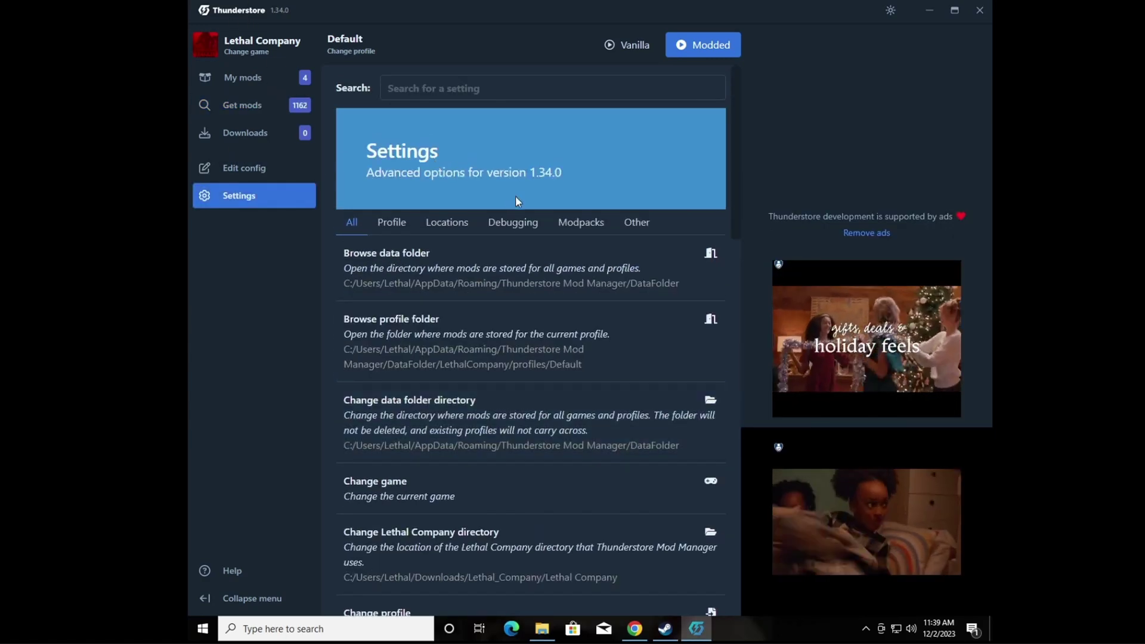
{"action": "left_click", "coordinate": [513, 222]}
{"action": "left_click", "coordinate": [581, 221]}
{"action": "left_click", "coordinate": [412, 226]}
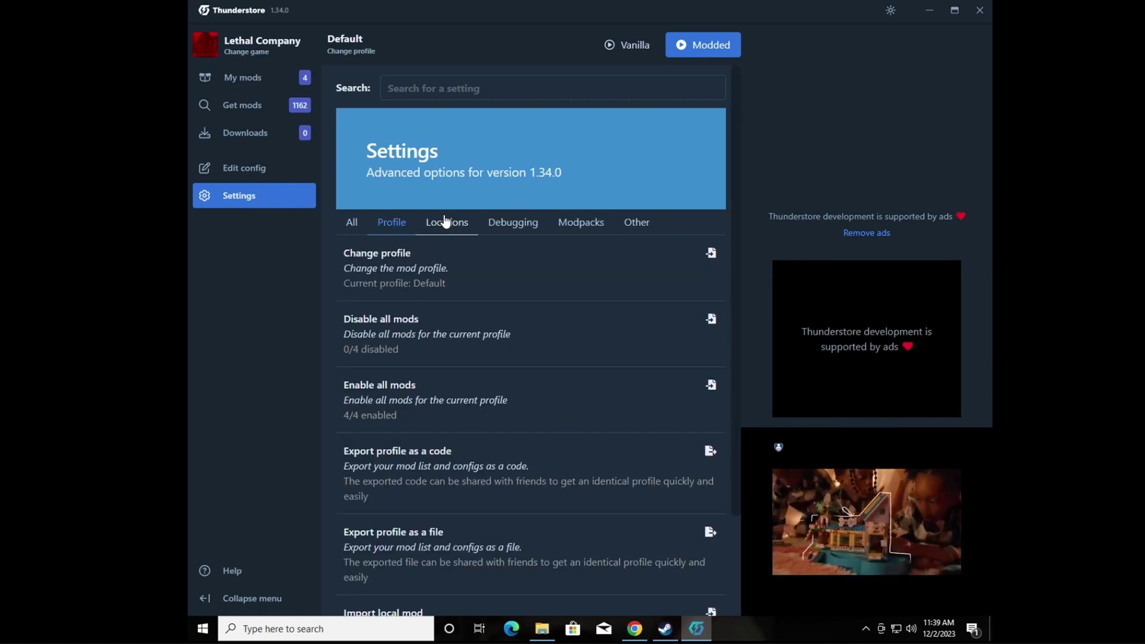
{"action": "left_click", "coordinate": [444, 222]}
{"action": "scroll", "coordinate": [576, 418], "scroll_direction": "down", "scroll_amount": 1}
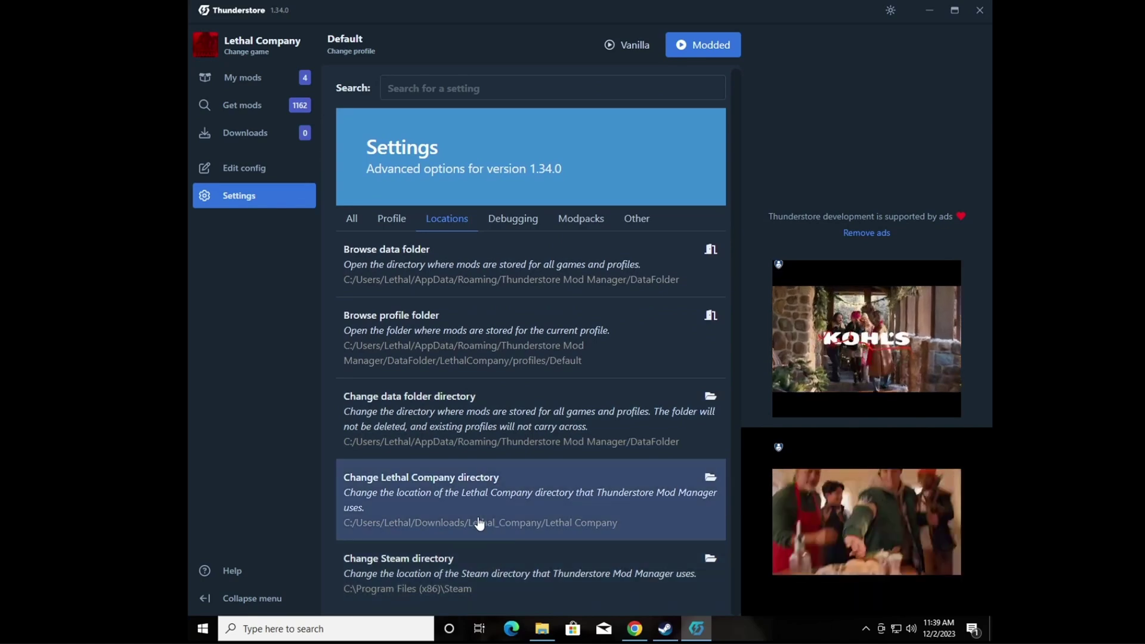
Show all settings and open Set launch parameters with its default Modded and Vanilla values
{"action": "left_click", "coordinate": [352, 218]}
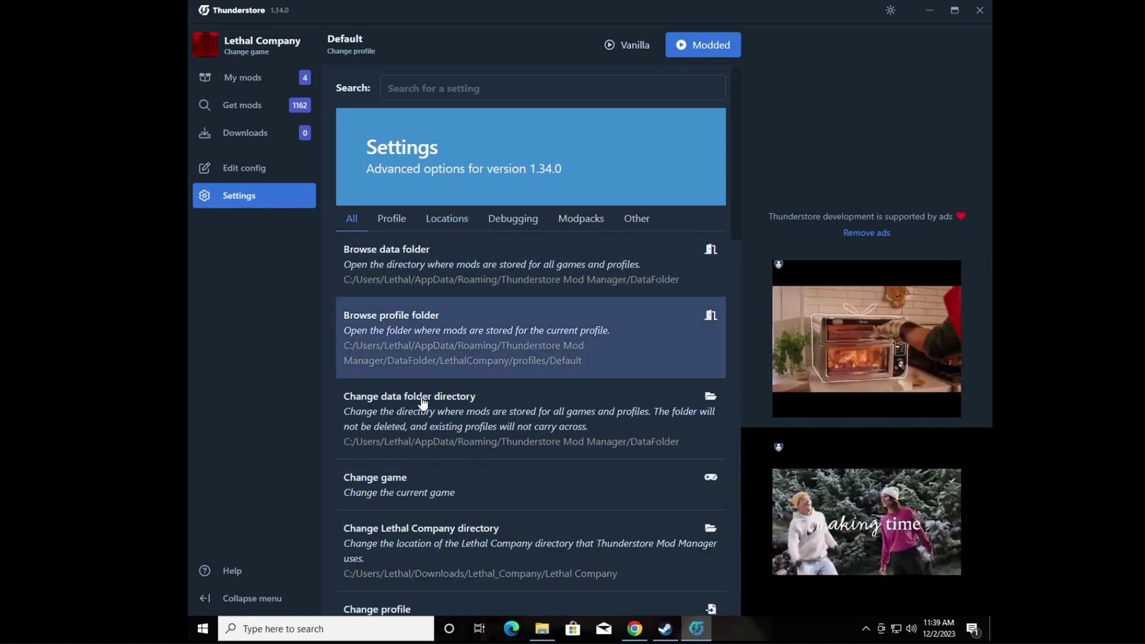
{"action": "scroll", "coordinate": [435, 417], "scroll_direction": "down", "scroll_amount": 4}
{"action": "scroll", "coordinate": [435, 418], "scroll_direction": "down", "scroll_amount": 2}
{"action": "scroll", "coordinate": [448, 430], "scroll_direction": "down", "scroll_amount": 4}
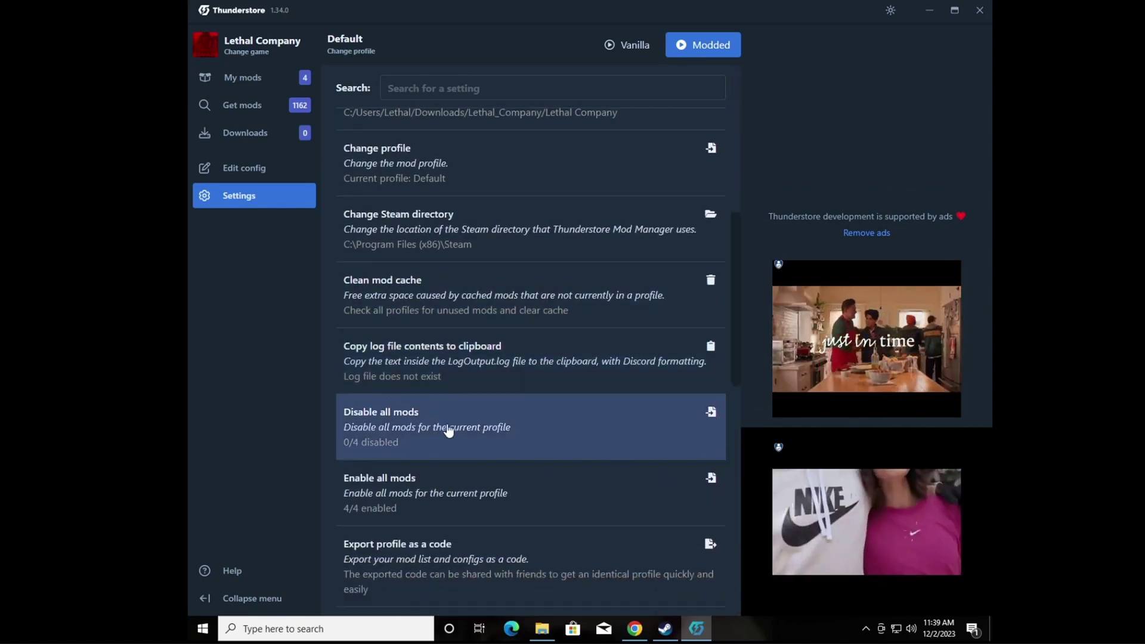
{"action": "scroll", "coordinate": [456, 478], "scroll_direction": "down", "scroll_amount": 3}
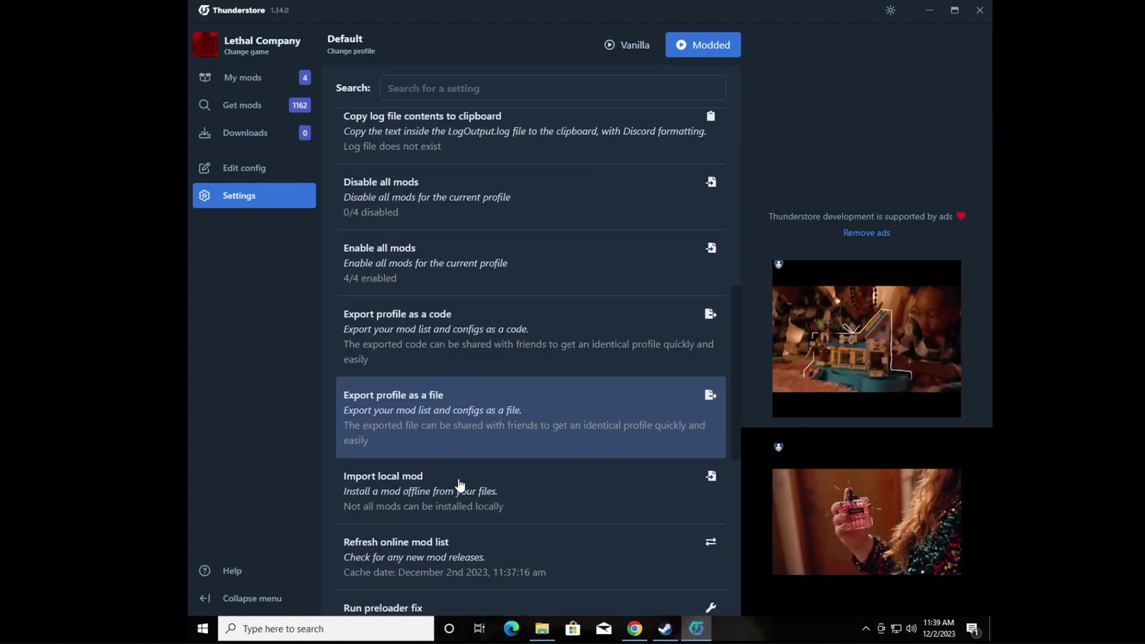
{"action": "scroll", "coordinate": [459, 486], "scroll_direction": "down", "scroll_amount": 2}
{"action": "left_click", "coordinate": [456, 499]}
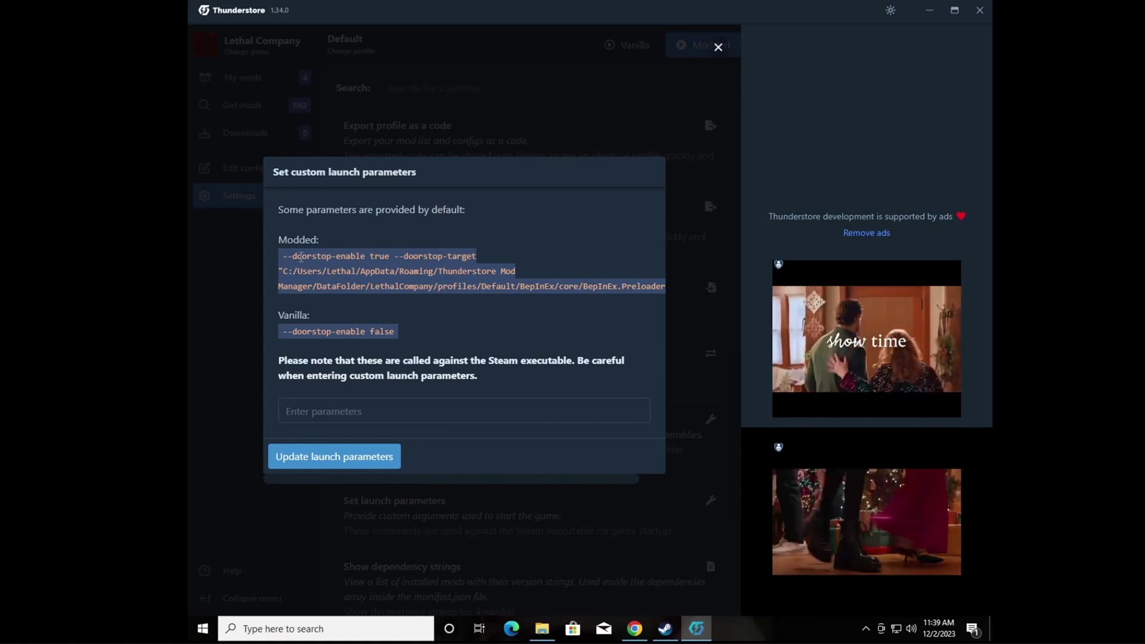
Highlight the full Modded launch parameter string, move the mod manager aside, and bring the Lethal Company folder forward
{"action": "left_click_drag", "start_coordinate": [281, 256], "coordinate": [661, 288]}
{"action": "key", "text": "ctrl+c"}
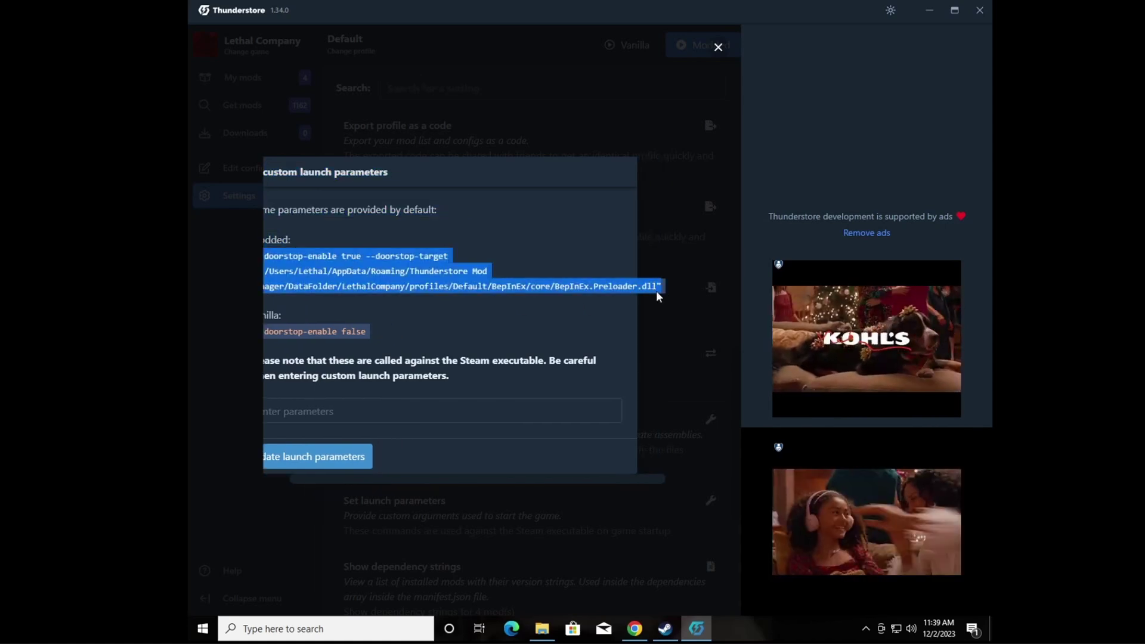
{"action": "left_click_drag", "start_coordinate": [900, 8], "coordinate": [745, 3]}
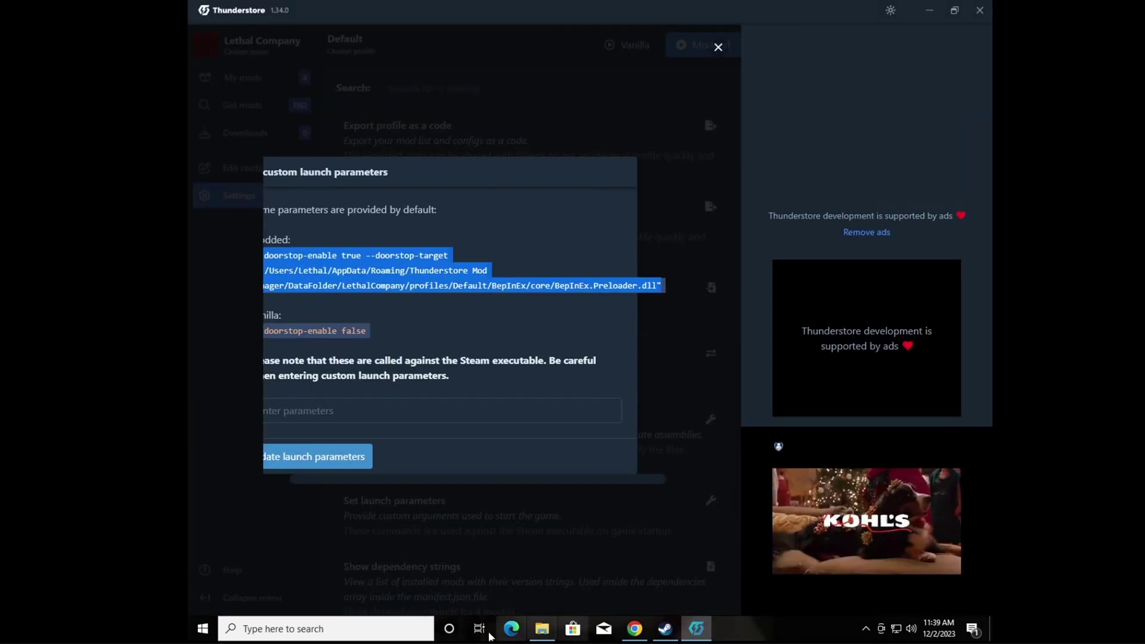
{"action": "left_click", "coordinate": [543, 629]}
Open the Properties of the Modded shortcut
{"action": "right_click", "coordinate": [680, 266]}
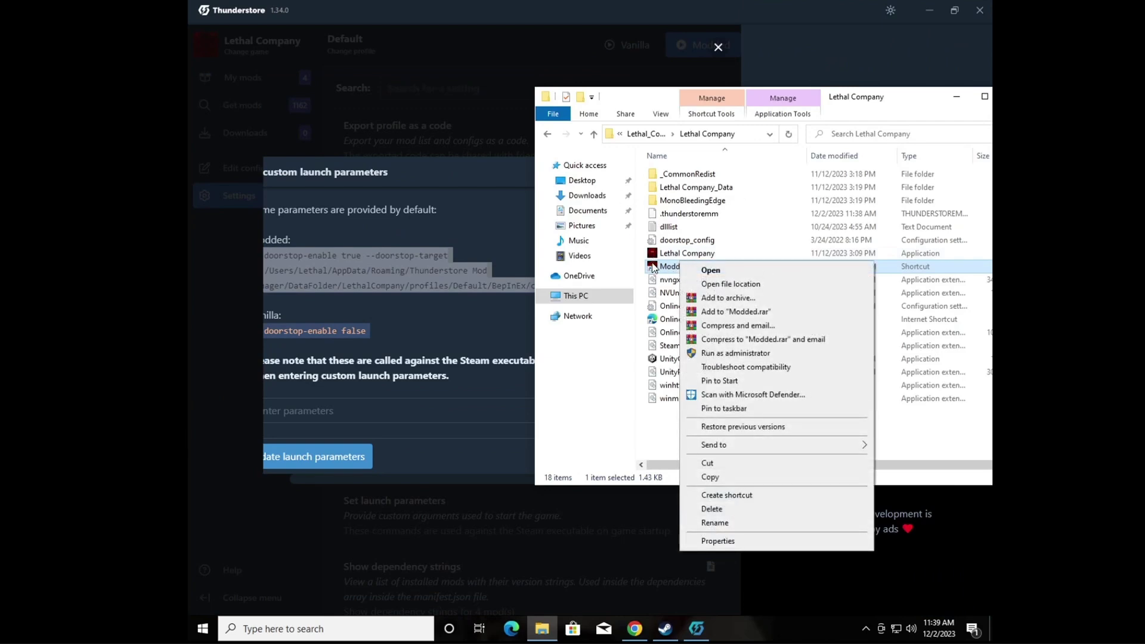
{"action": "left_click", "coordinate": [654, 267]}
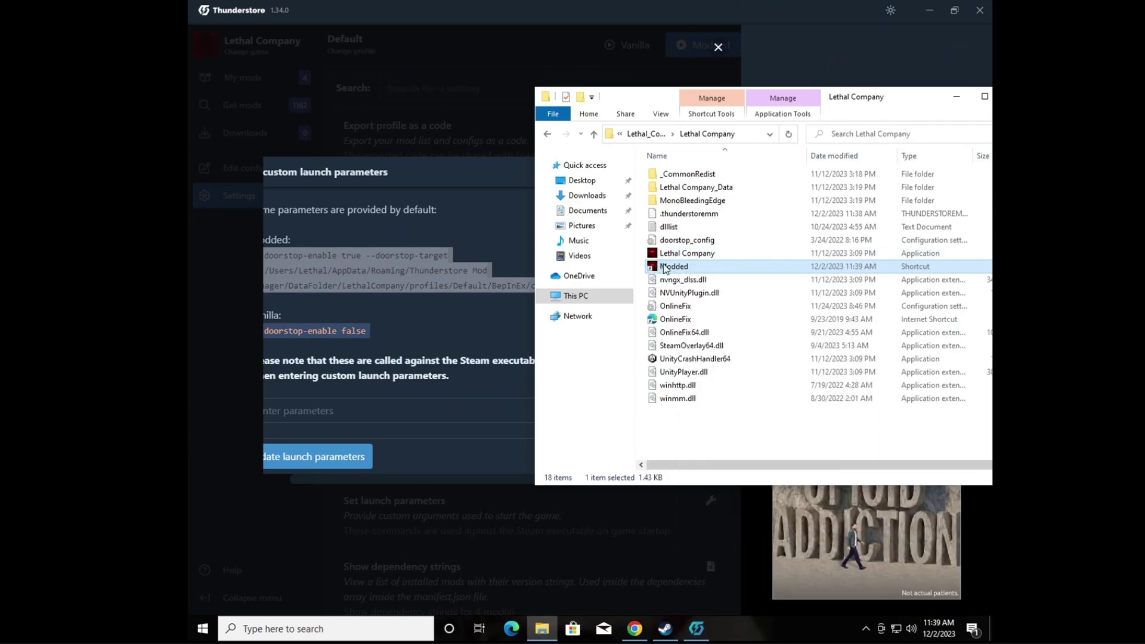
{"action": "right_click", "coordinate": [664, 267]}
{"action": "left_click", "coordinate": [710, 547]}
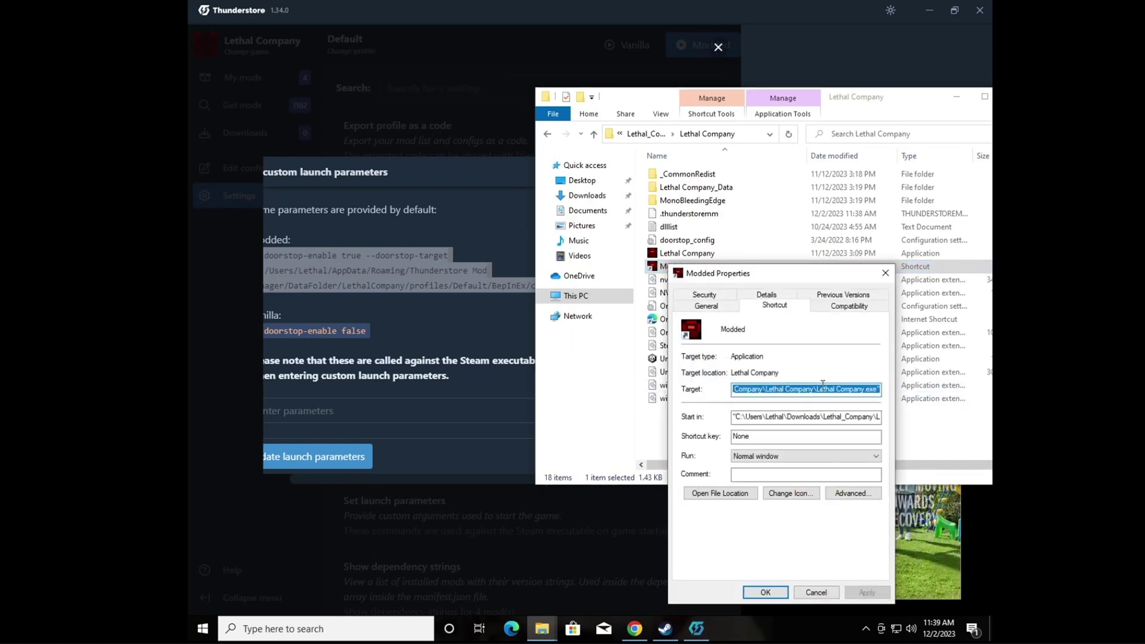
Paste the doorstop launch parameters after the Target path, save, and close Thunderstore's launch parameters dialog
{"action": "left_click", "coordinate": [823, 387]}
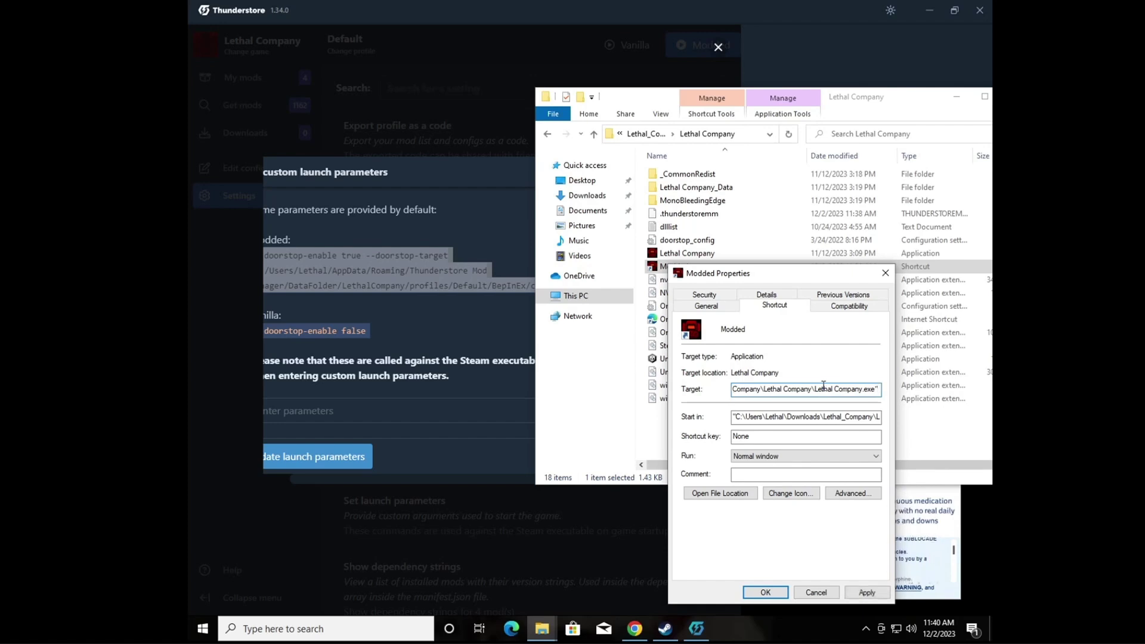
{"action": "key", "text": "ctrl+v"}
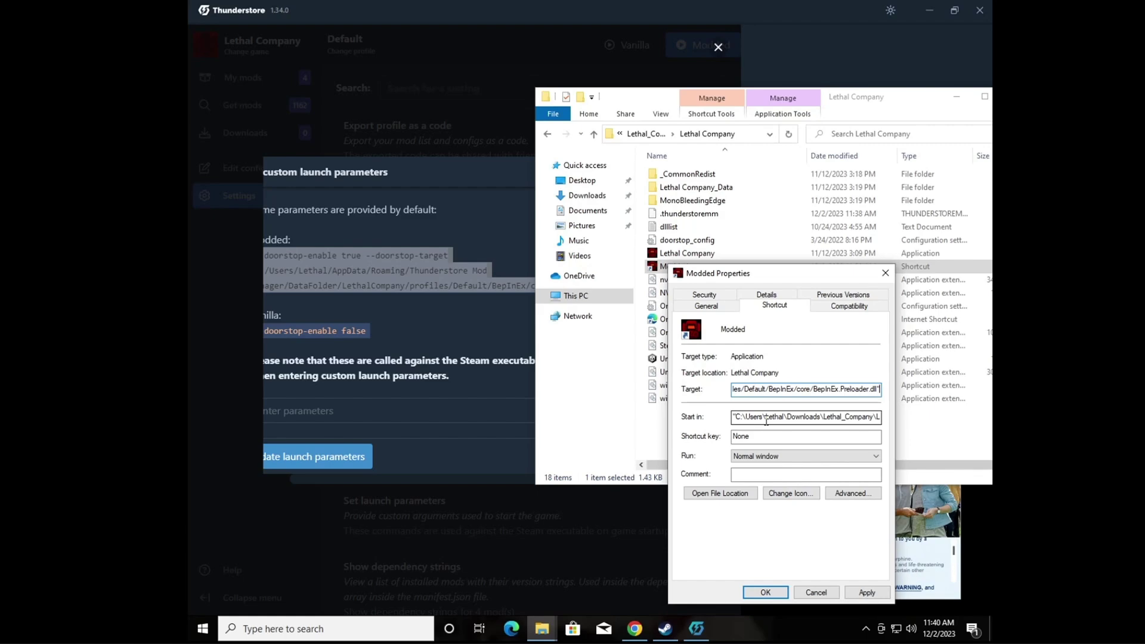
{"action": "left_click", "coordinate": [766, 592]}
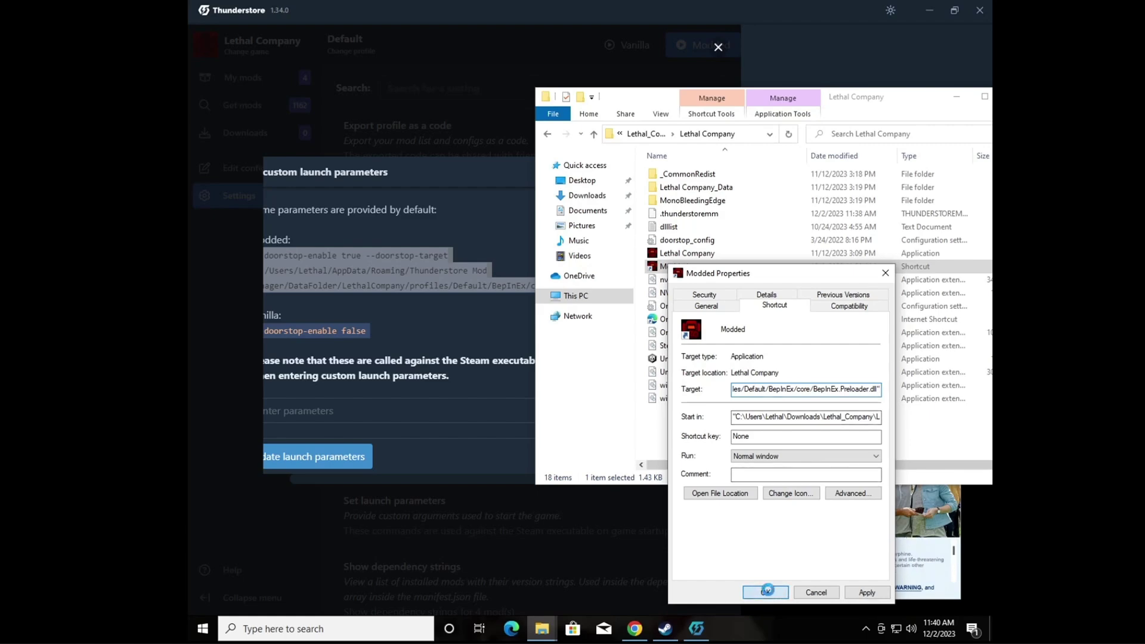
{"action": "left_click", "coordinate": [382, 309]}
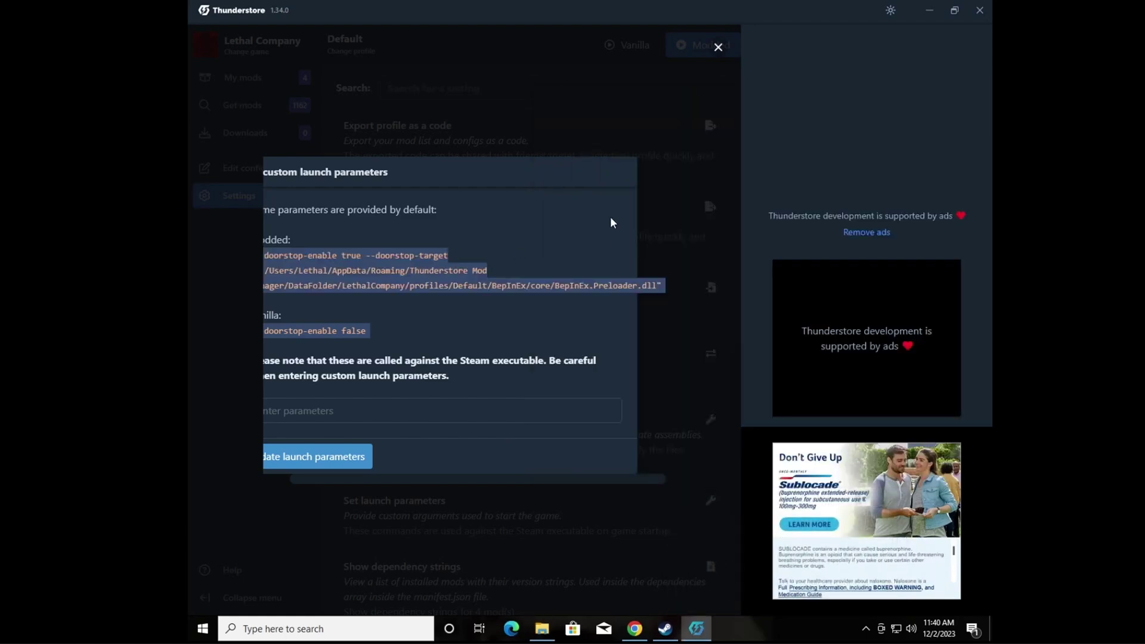
{"action": "left_click", "coordinate": [718, 47]}
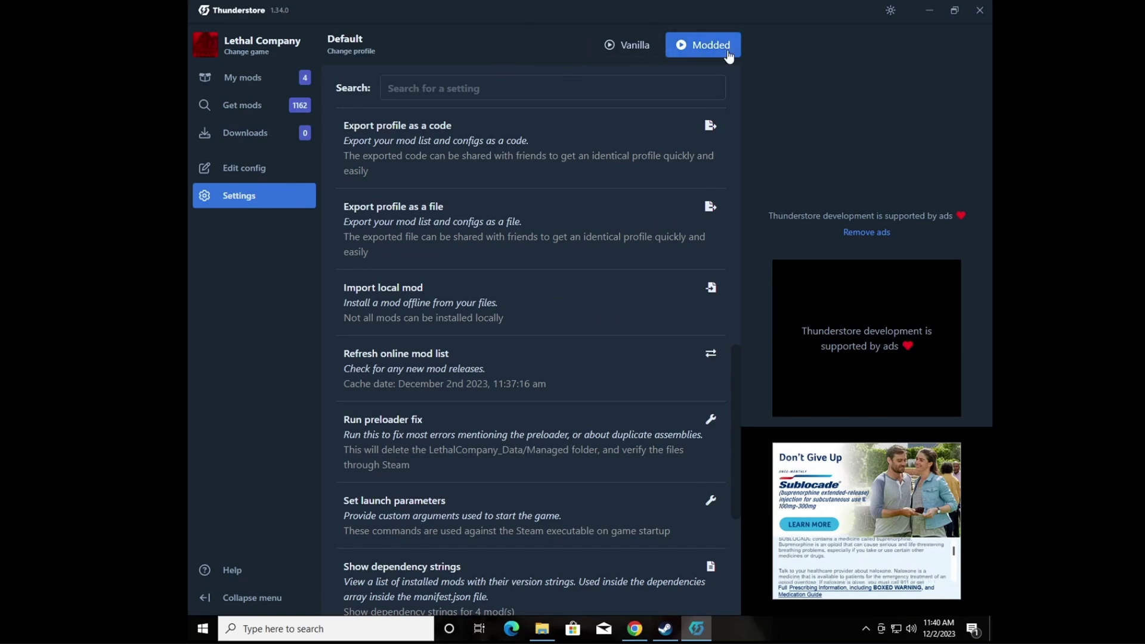
Restore the mod manager to a smaller window, bring back the Lethal Company folder, and close the stray browser
{"action": "left_click_drag", "start_coordinate": [733, 24], "coordinate": [806, 81]}
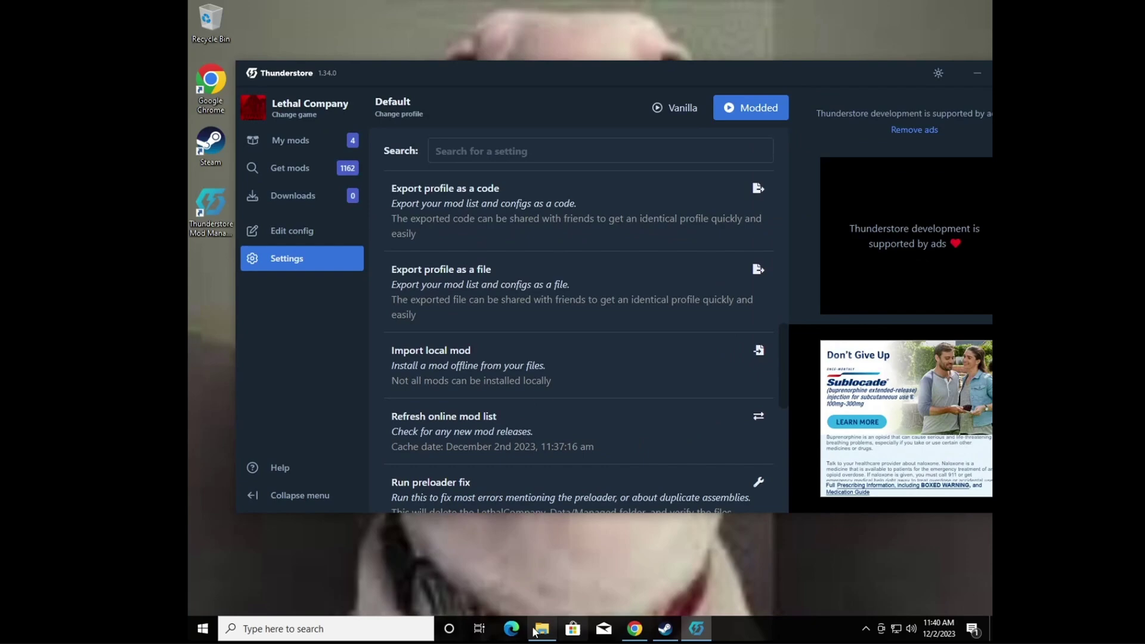
{"action": "left_click", "coordinate": [540, 629]}
{"action": "left_click", "coordinate": [512, 629]}
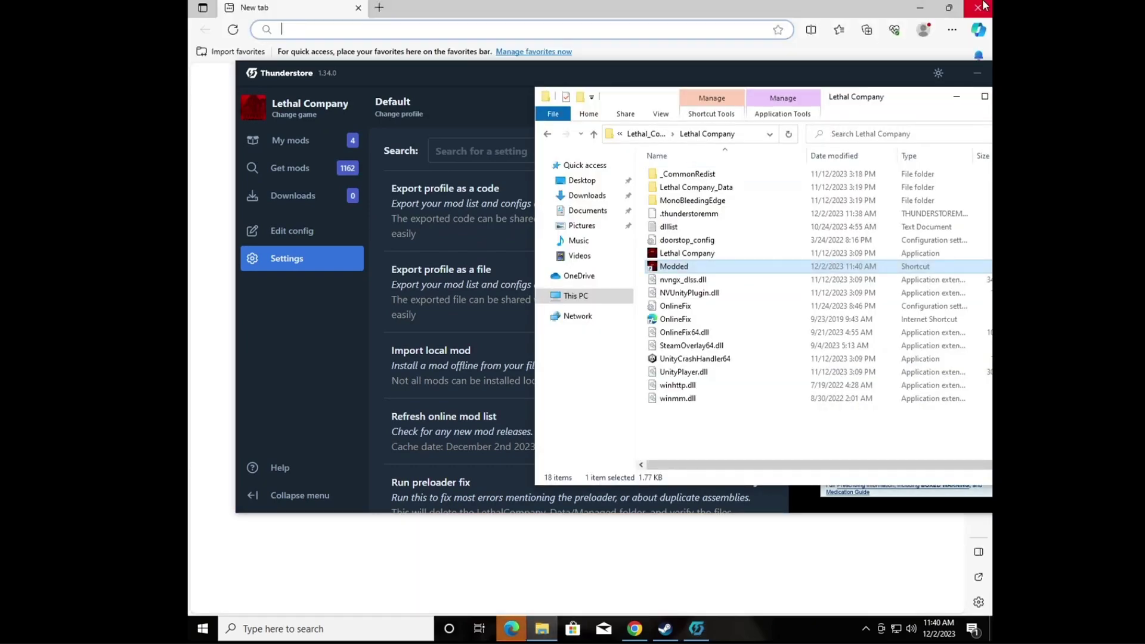
{"action": "left_click", "coordinate": [922, 9]}
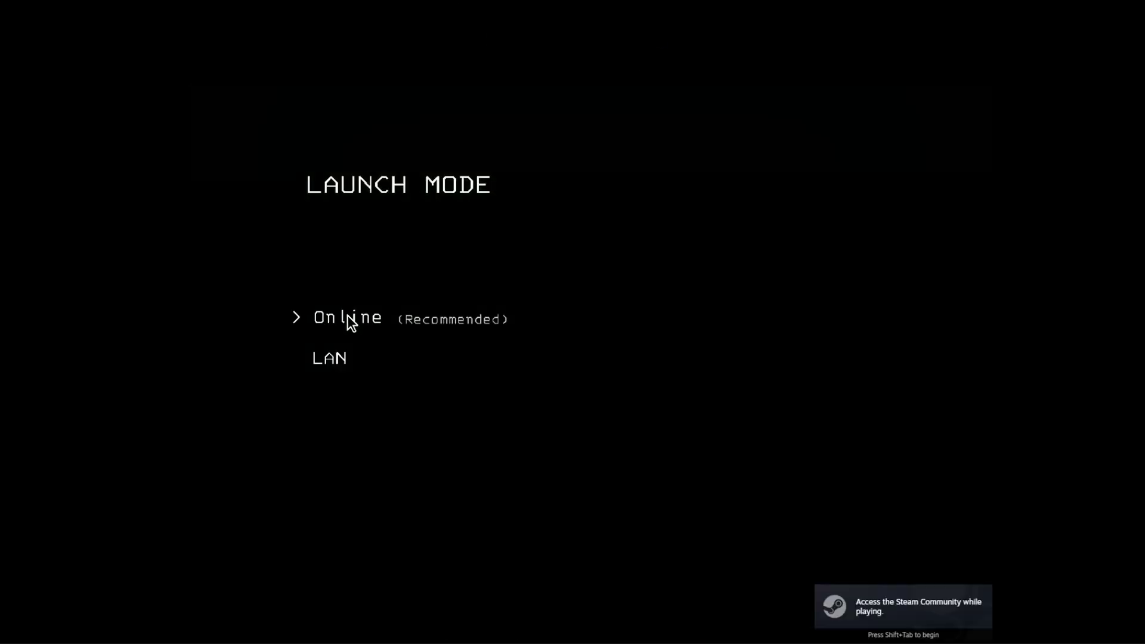
Choose Online, dismiss the Welcome box, open and back out of Host, then Alt+Tab to the desktop
{"action": "left_click", "coordinate": [344, 312]}
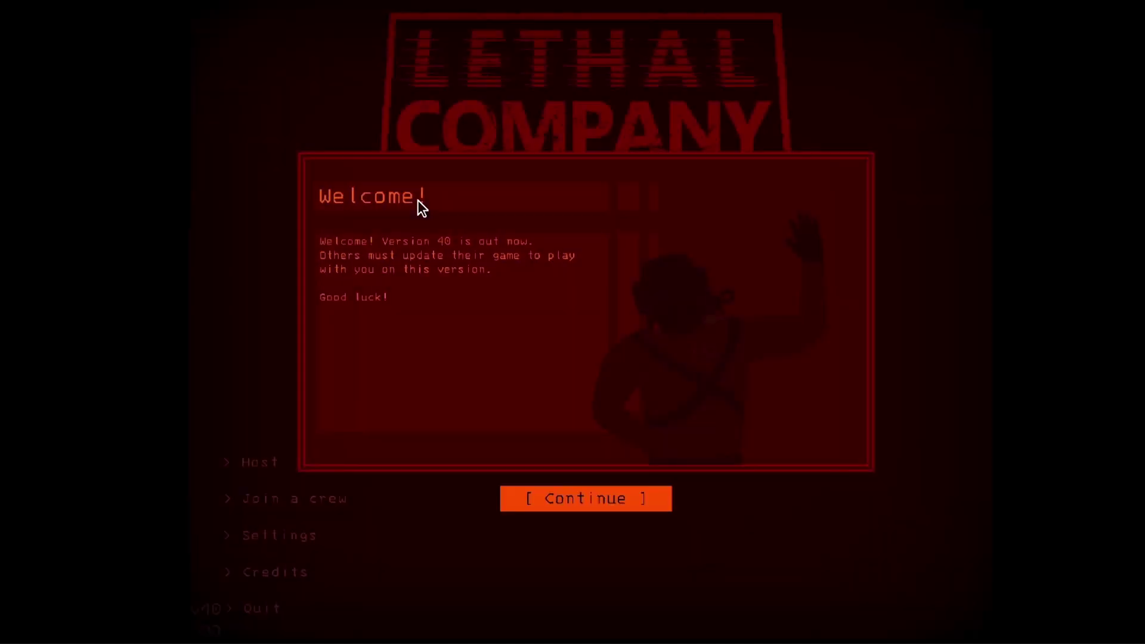
{"action": "left_click", "coordinate": [549, 507]}
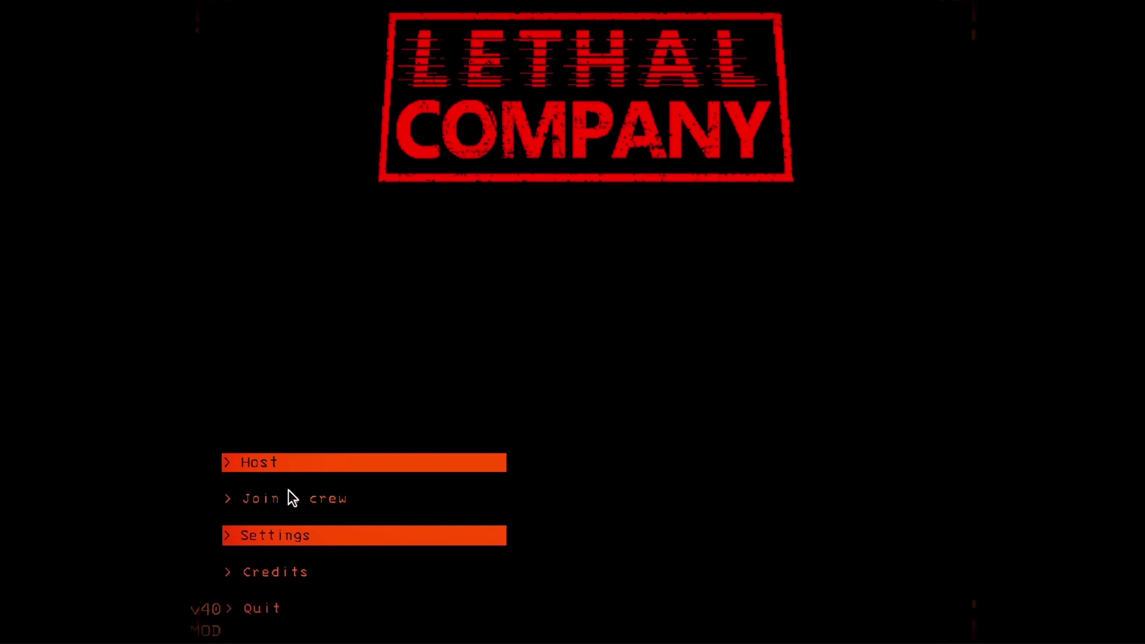
{"action": "left_click", "coordinate": [281, 464]}
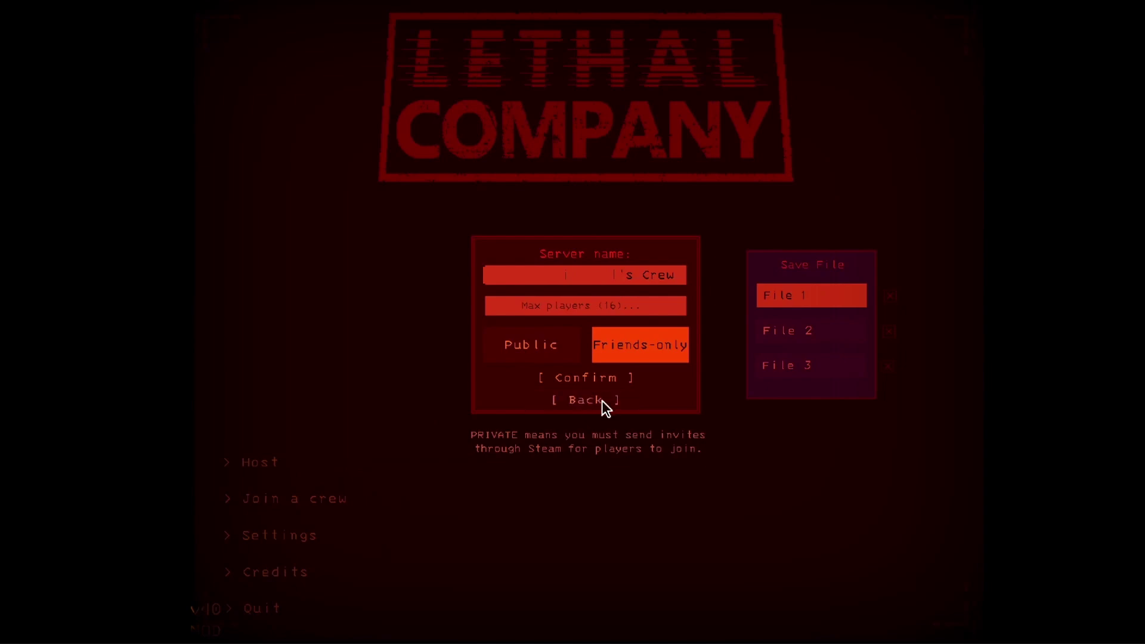
{"action": "left_click", "coordinate": [567, 399]}
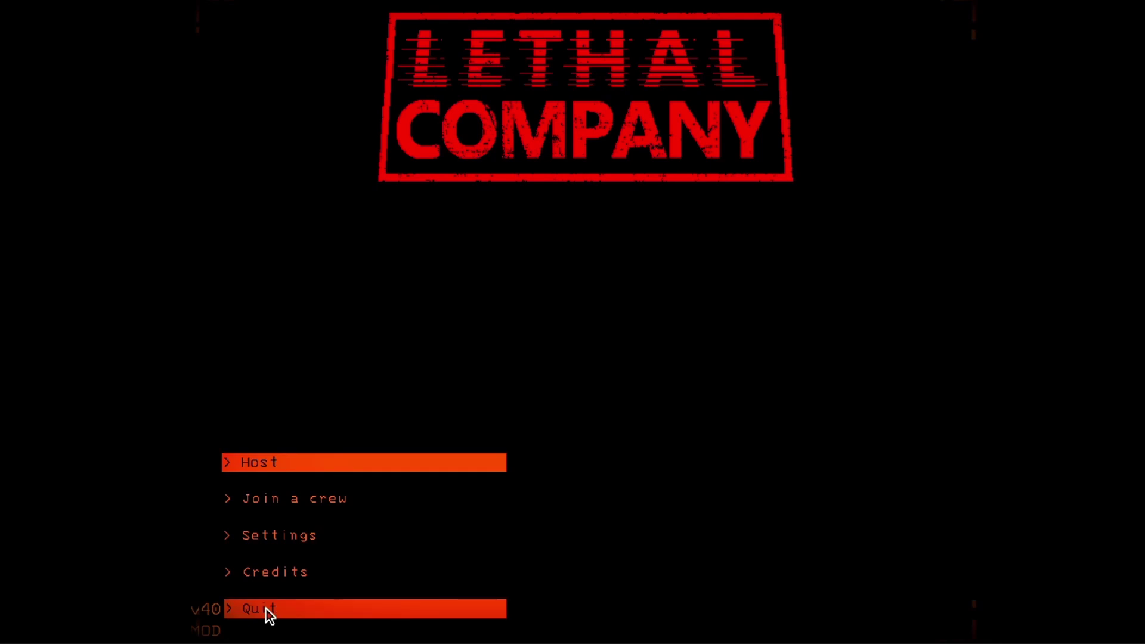
{"action": "key", "text": "alt+Tab"}
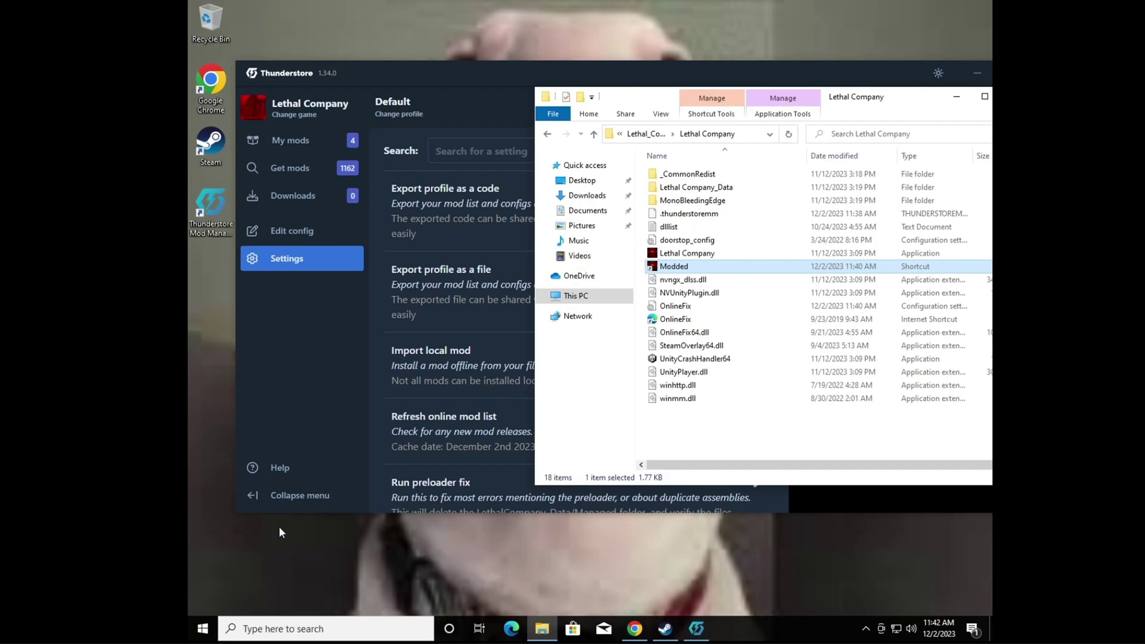
Check the four installed mods under My mods, then bring the Lethal Company folder forward
{"action": "left_click", "coordinate": [293, 141]}
{"action": "left_click_drag", "start_coordinate": [537, 416], "coordinate": [646, 481]}
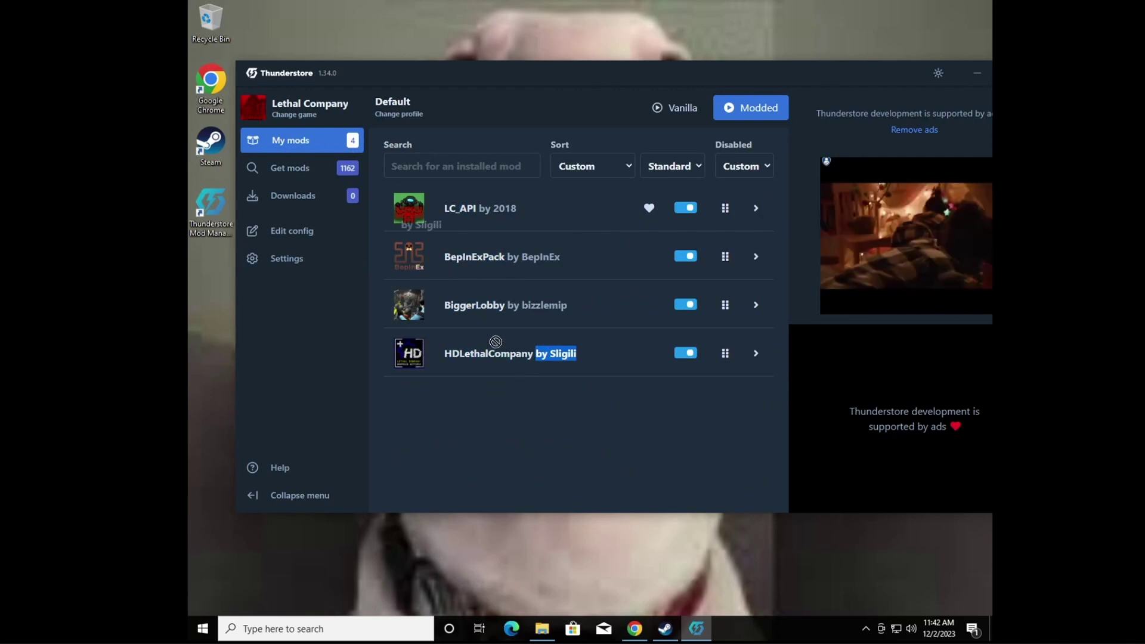
{"action": "left_click", "coordinate": [543, 386]}
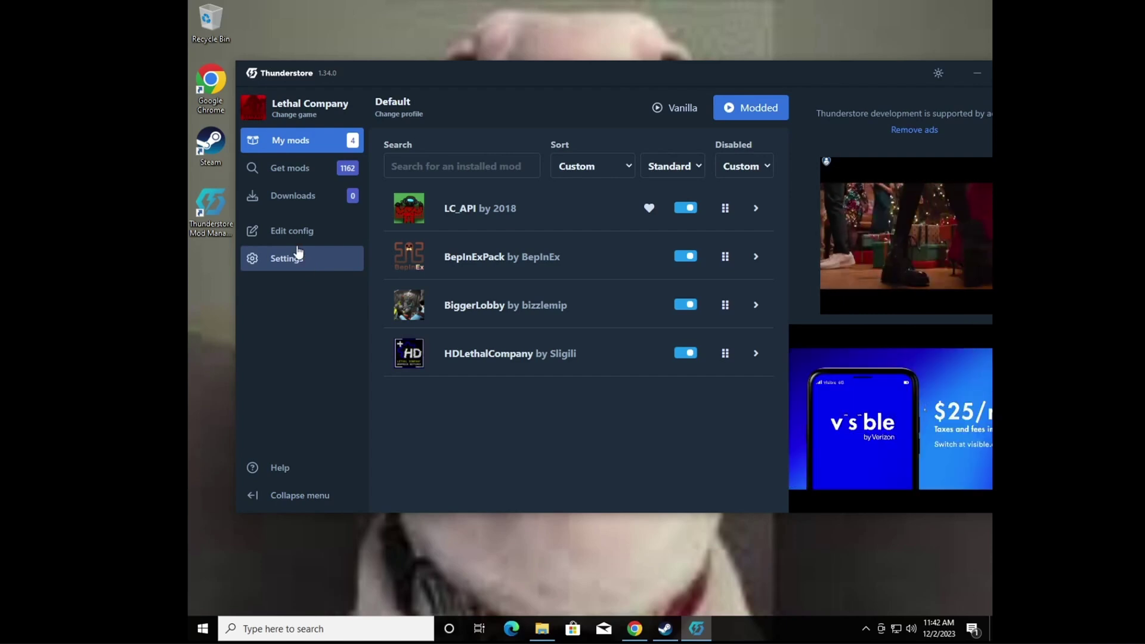
{"action": "left_click", "coordinate": [541, 629]}
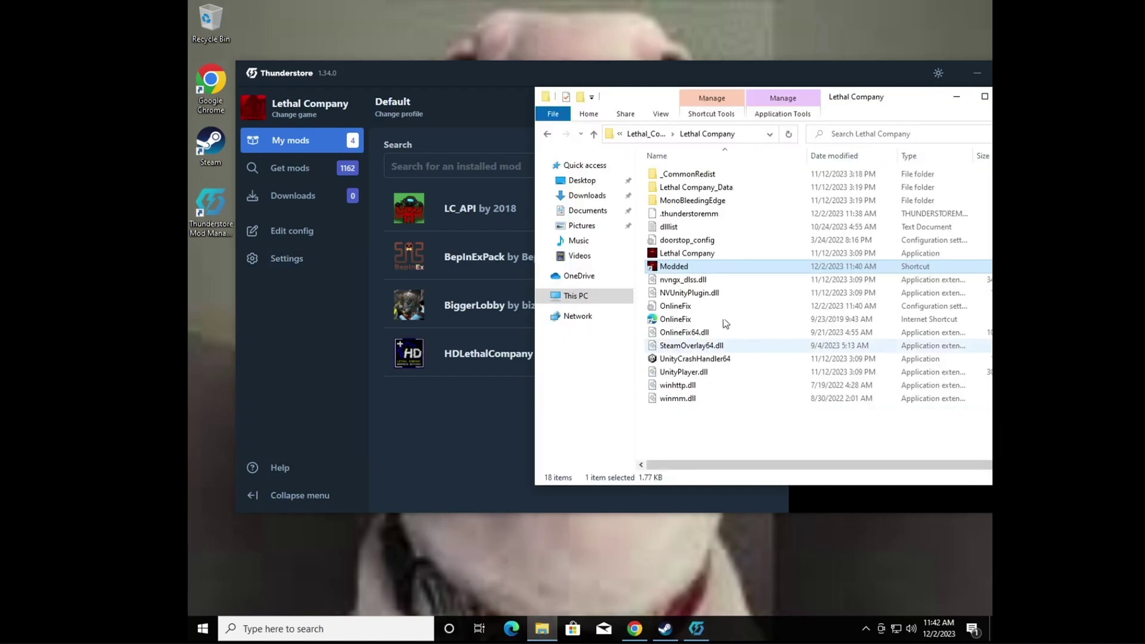
Create a shortcut to Lethal Company.exe and move 'Lethal Company - Shortcut' onto the desktop
{"action": "right_click", "coordinate": [685, 258]}
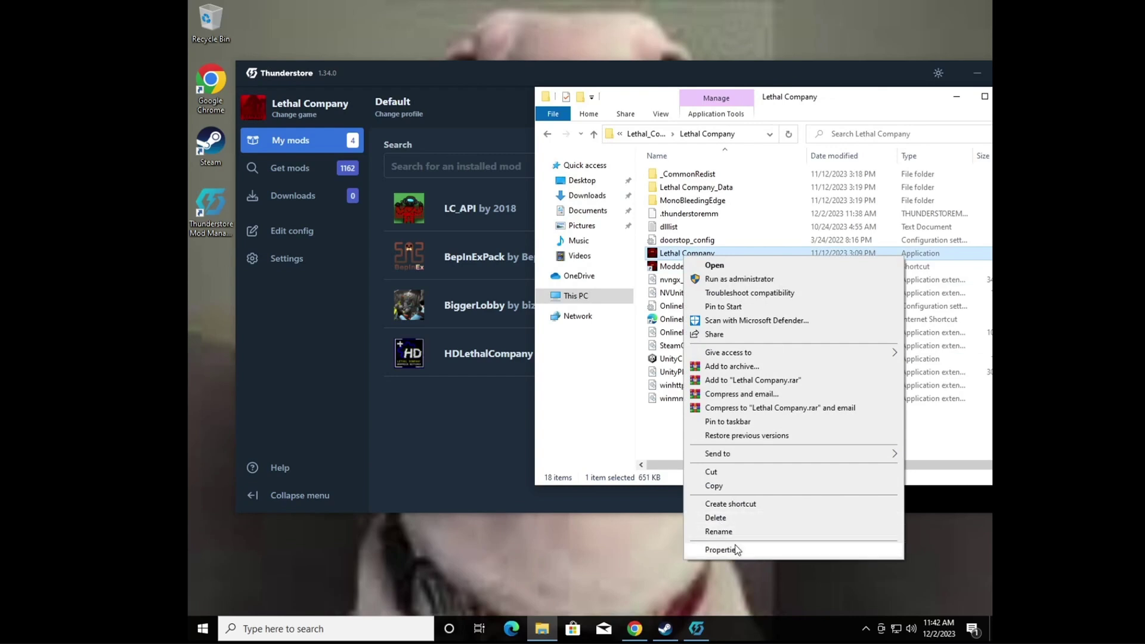
{"action": "left_click", "coordinate": [737, 504]}
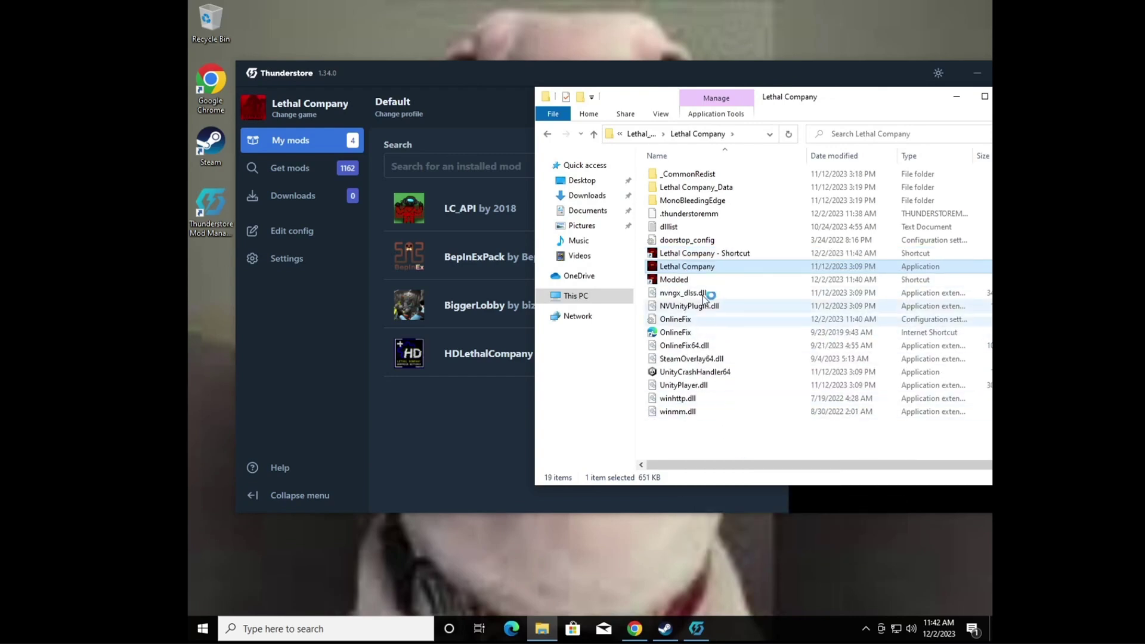
{"action": "left_click_drag", "start_coordinate": [203, 315], "coordinate": [196, 328]}
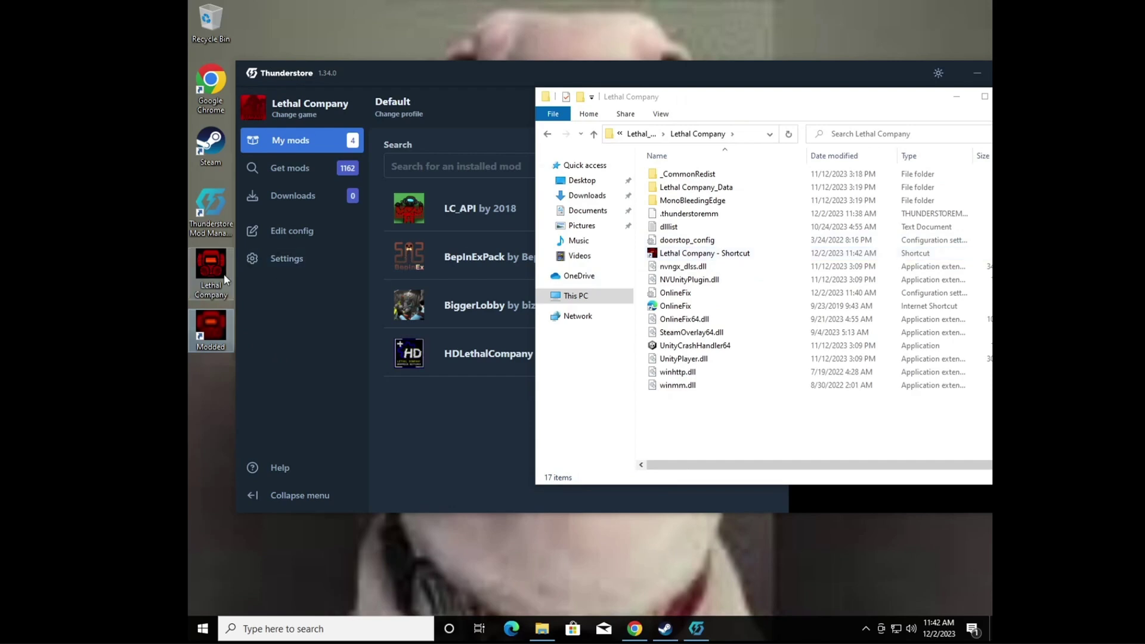
{"action": "left_click_drag", "start_coordinate": [658, 345], "coordinate": [724, 388]}
{"action": "left_click_drag", "start_coordinate": [422, 338], "coordinate": [205, 290]}
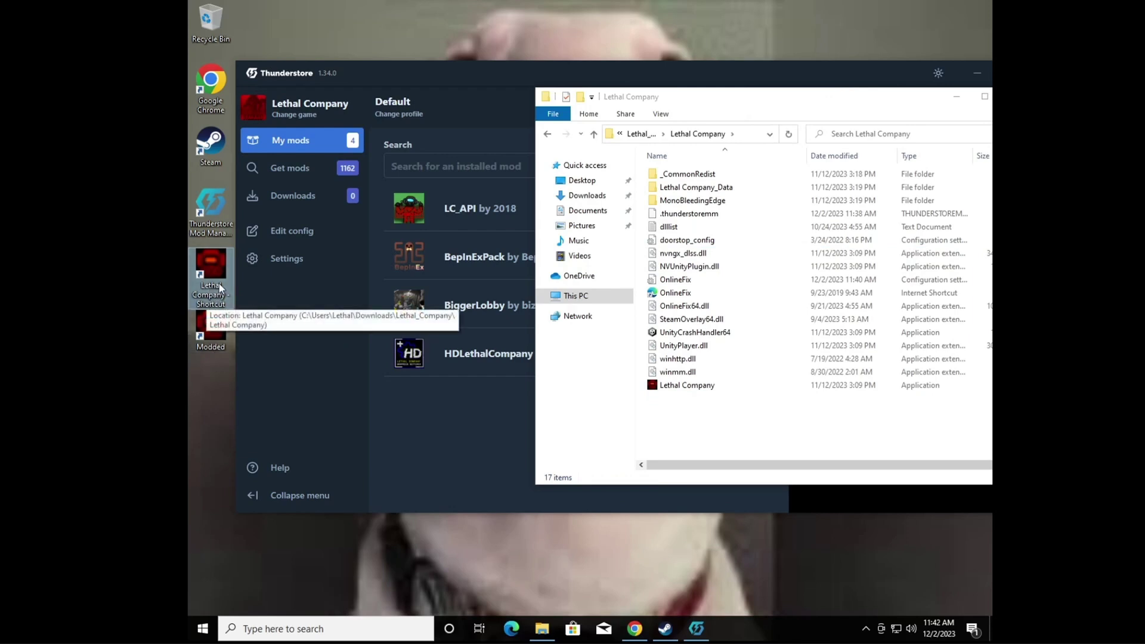